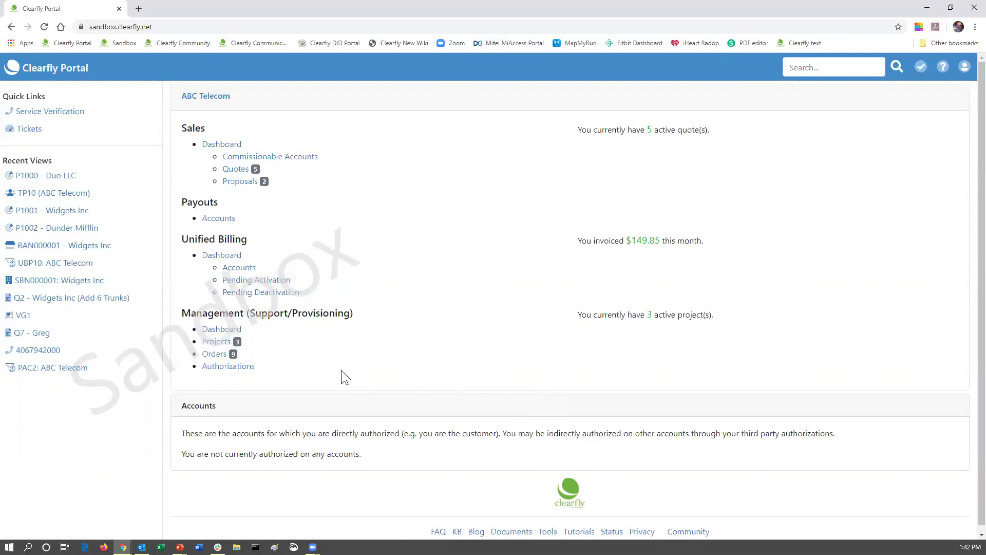
# Open the Duo LLC project from ABC Telecom's active projects and read the provisioning inquiries in its comments
pyautogui.click(216, 348)
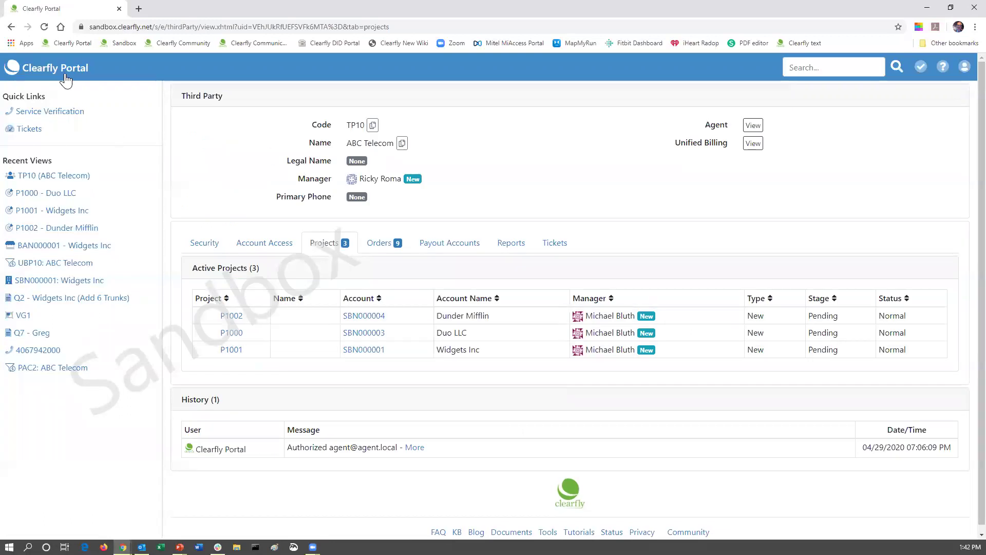
pyautogui.click(28, 67)
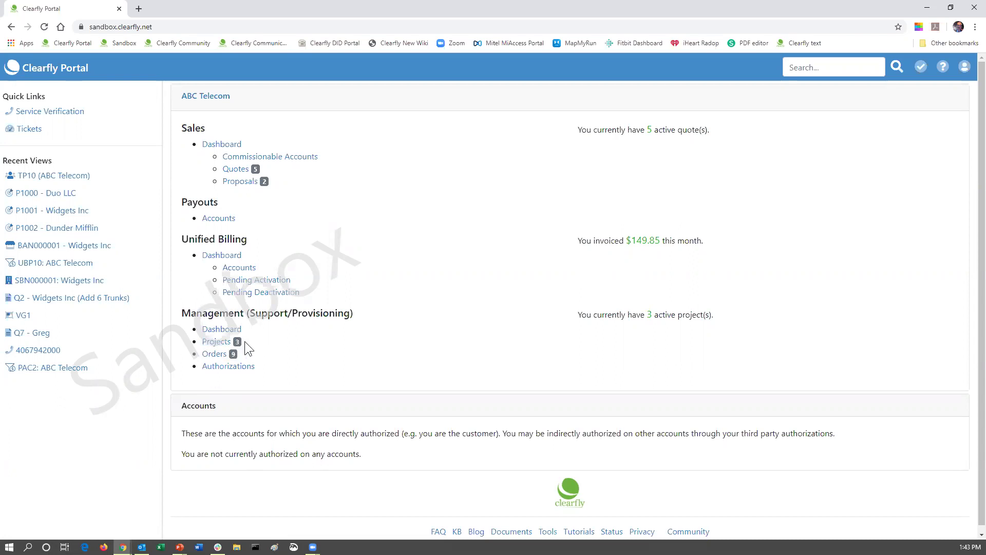
pyautogui.click(217, 343)
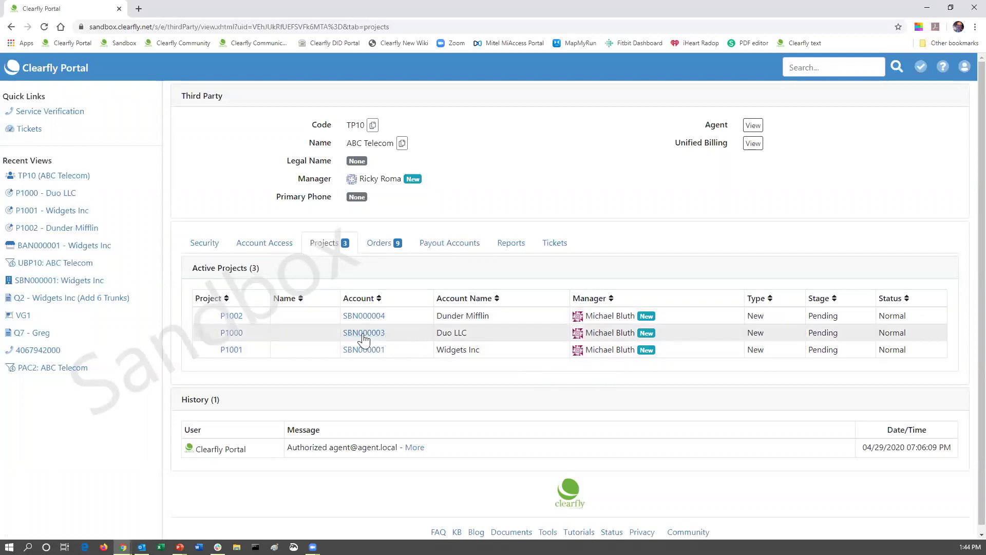
pyautogui.click(231, 333)
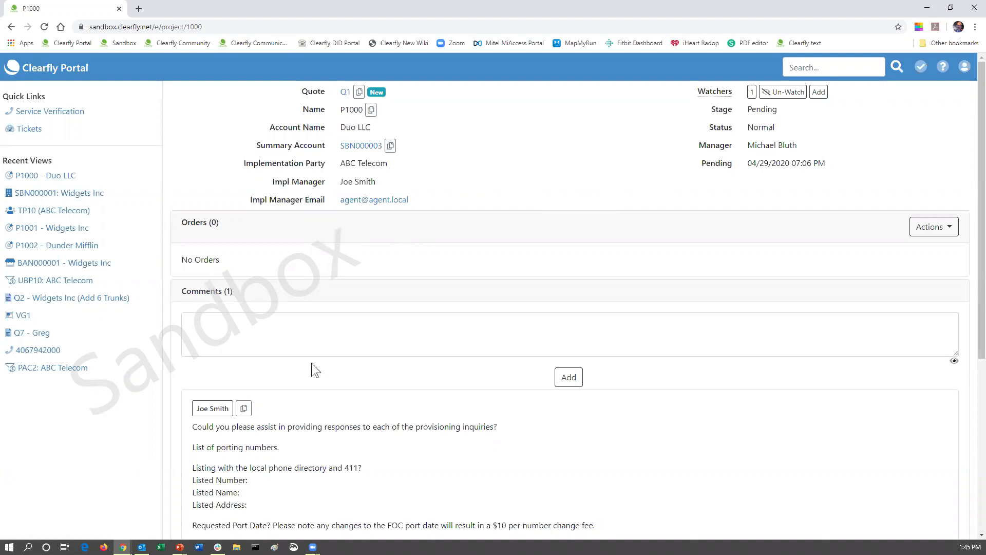
pyautogui.scroll(-1, 311, 362)
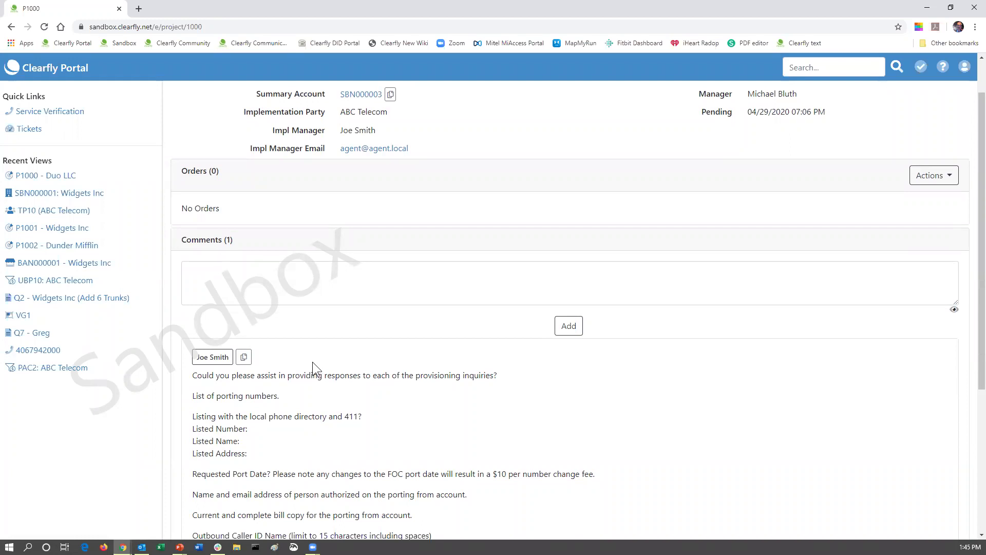
pyautogui.scroll(-3, 313, 360)
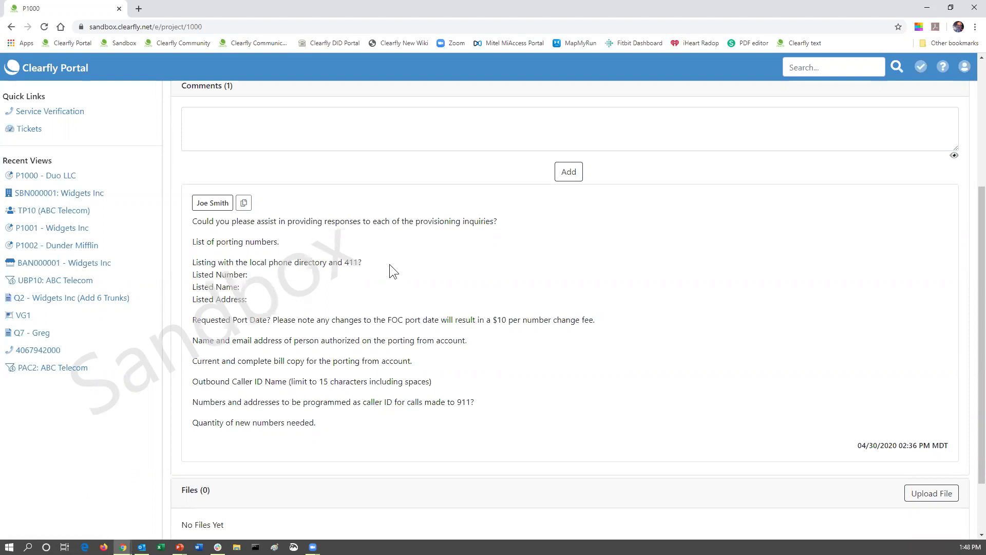
# Copy the full text of the provisioning inquiries from the existing comment on the Duo LLC project
pyautogui.moveTo(193, 224); pyautogui.dragTo(368, 424)
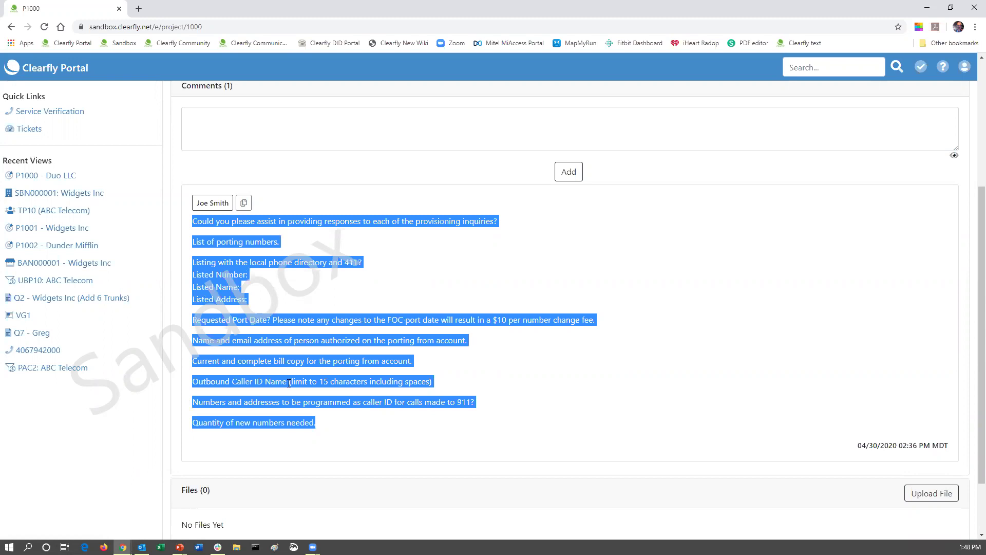
pyautogui.rightClick(314, 383)
pyautogui.click(319, 388)
pyautogui.scroll(2, 330, 214)
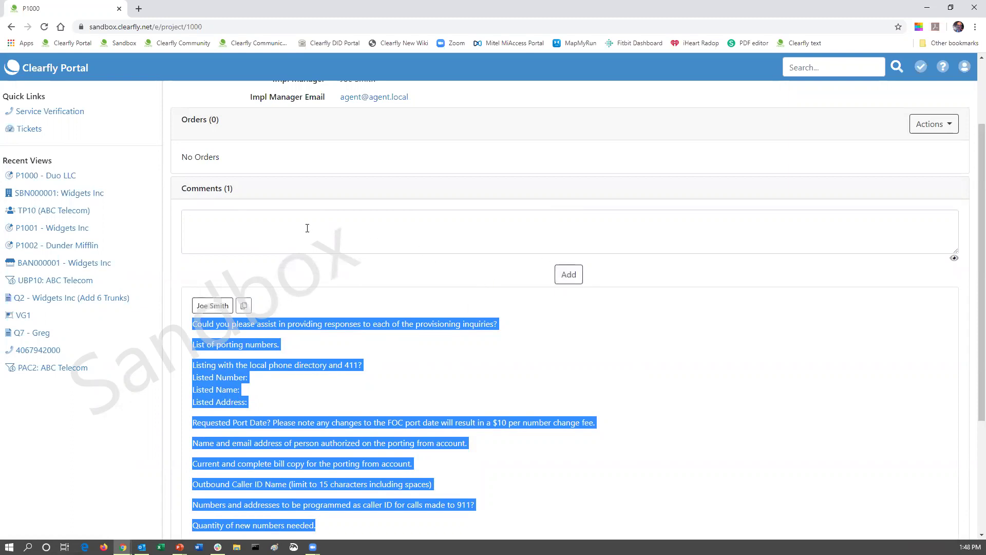
pyautogui.scroll(2, 307, 228)
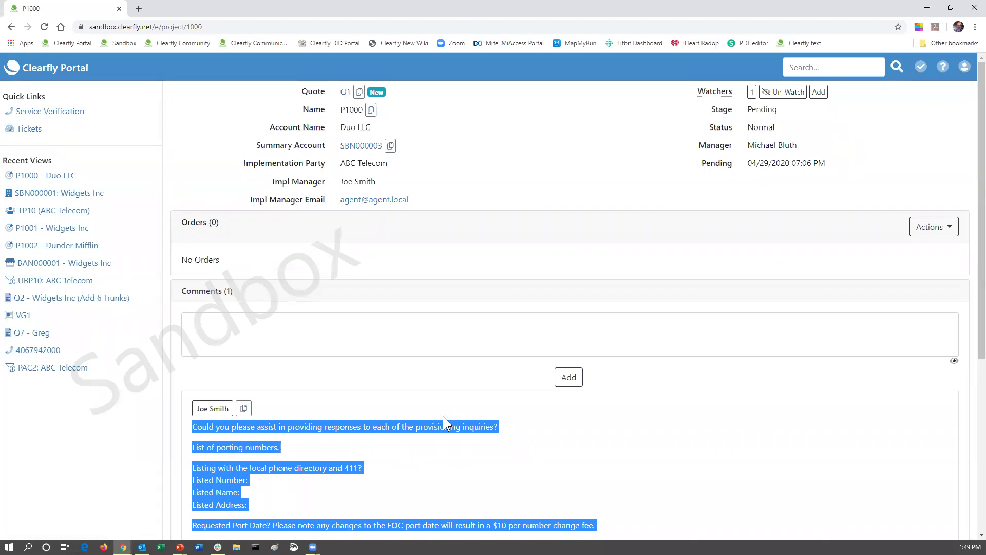
pyautogui.click(489, 460)
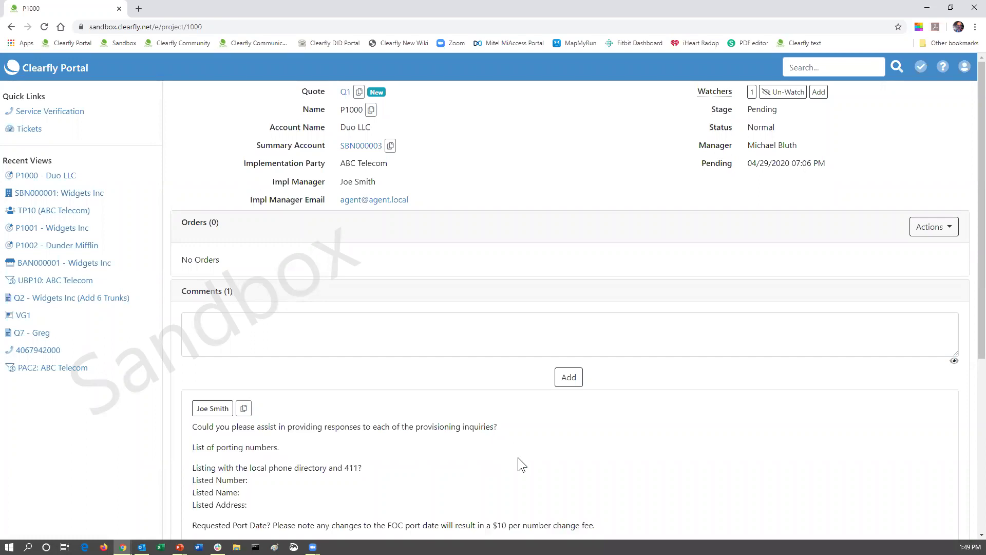
# Review the porting, directory listing, caller ID and 911 questions in the Duo LLC project comment
pyautogui.scroll(-1, 518, 457)
pyautogui.scroll(-1, 518, 457)
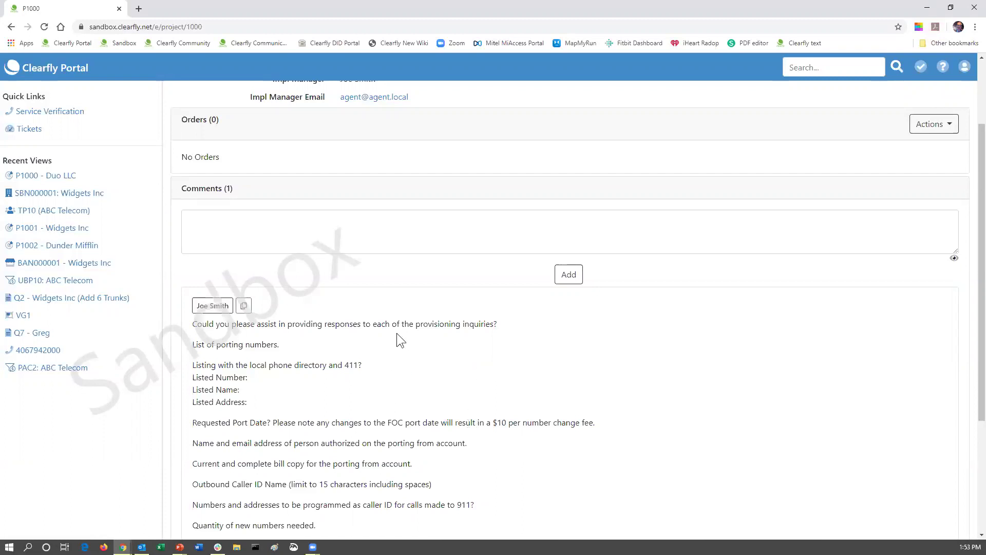
pyautogui.scroll(-1, 396, 332)
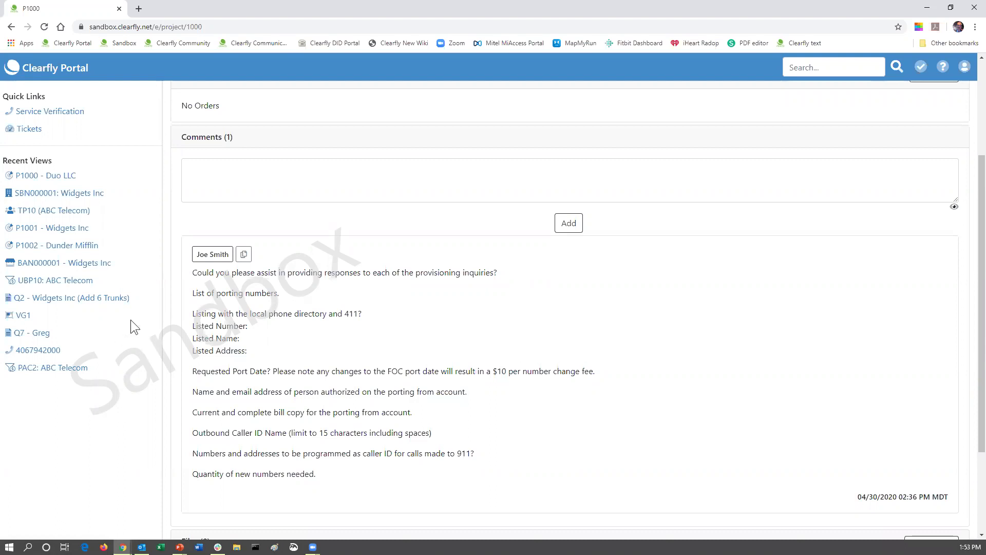
pyautogui.scroll(3, 160, 327)
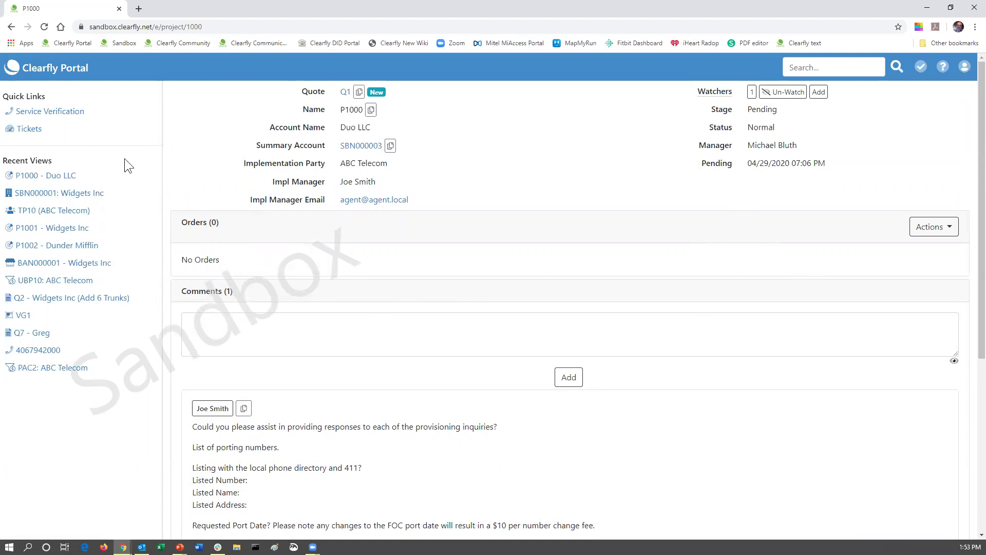
# View the Widgets Inc project's orders, and open the Widgets Inc summary account from the active projects list
pyautogui.click(25, 73)
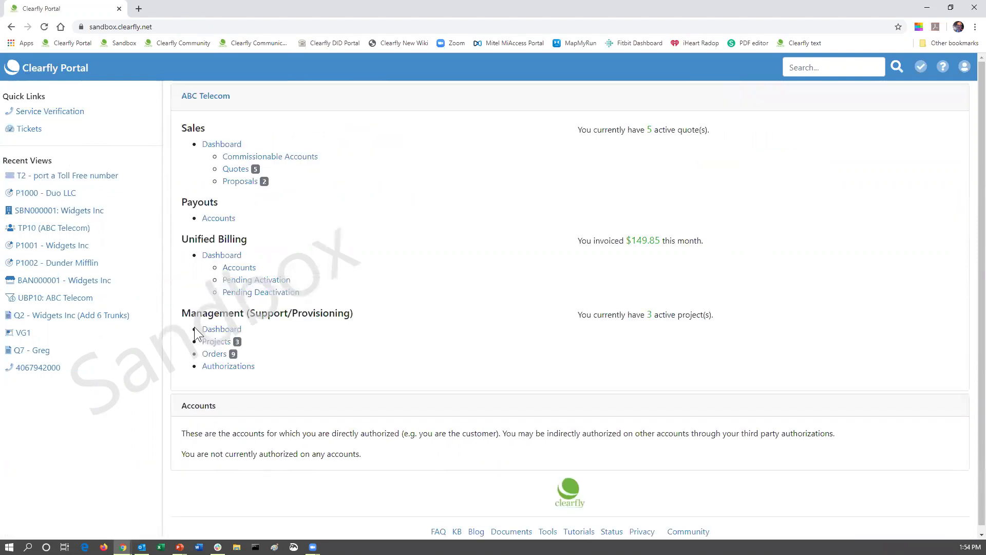
pyautogui.click(212, 345)
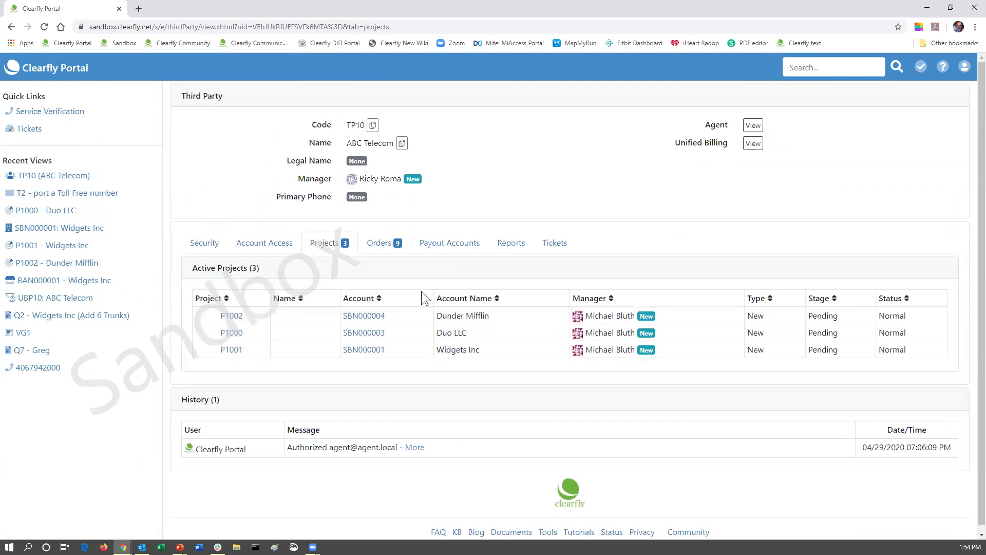
pyautogui.click(226, 353)
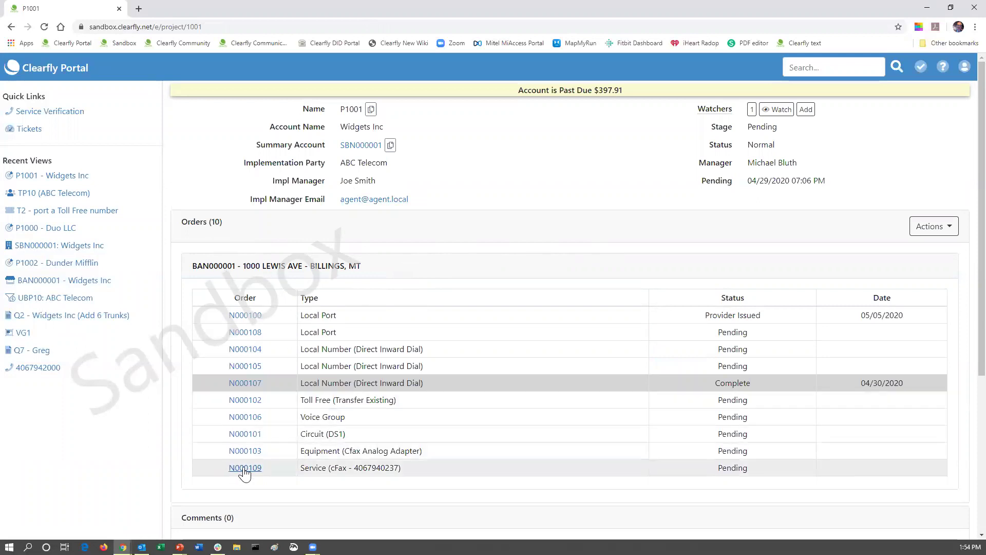
pyautogui.click(11, 26)
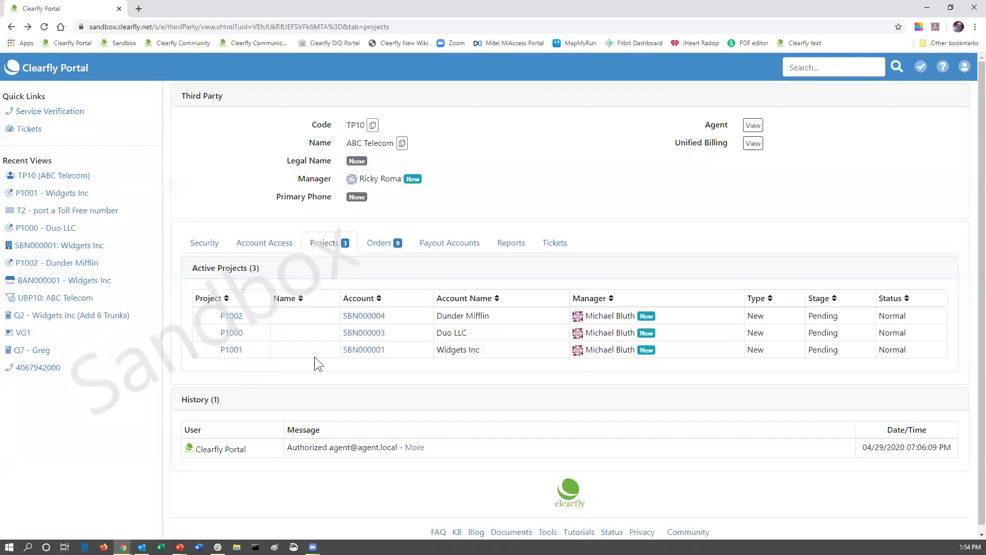
pyautogui.click(355, 351)
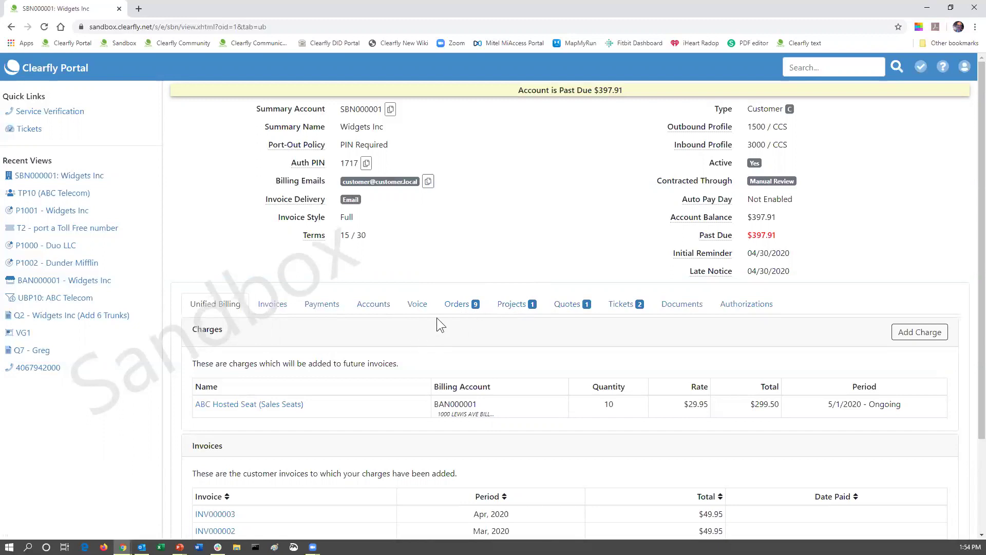
# Reopen the Widgets Inc project from ABC Telecom's active projects and look over its orders, comments and files sections
pyautogui.click(51, 68)
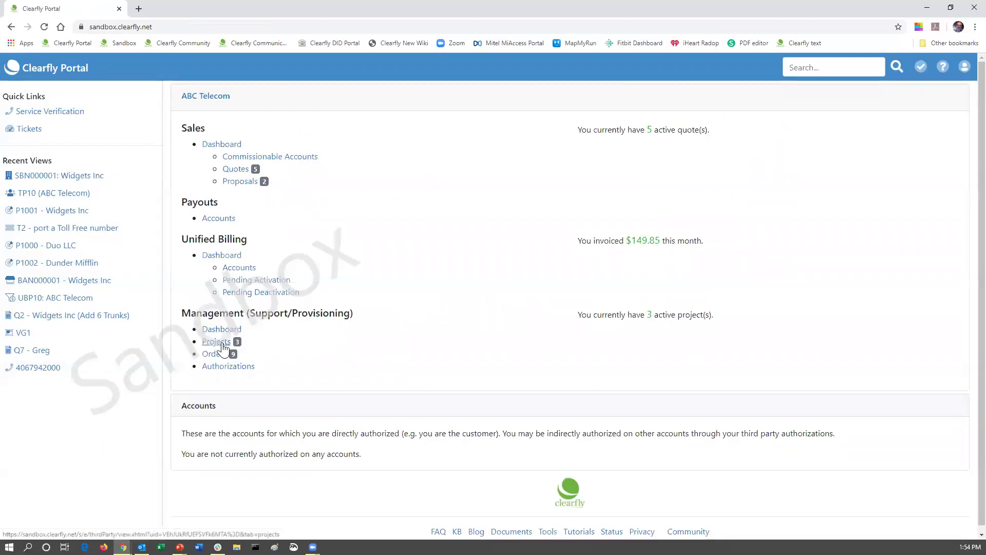
pyautogui.click(223, 346)
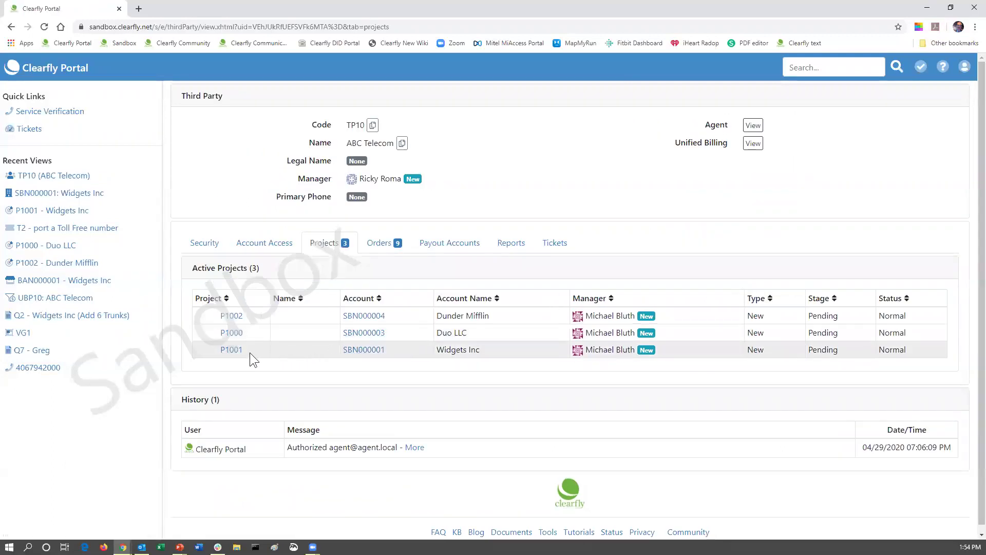
pyautogui.click(232, 350)
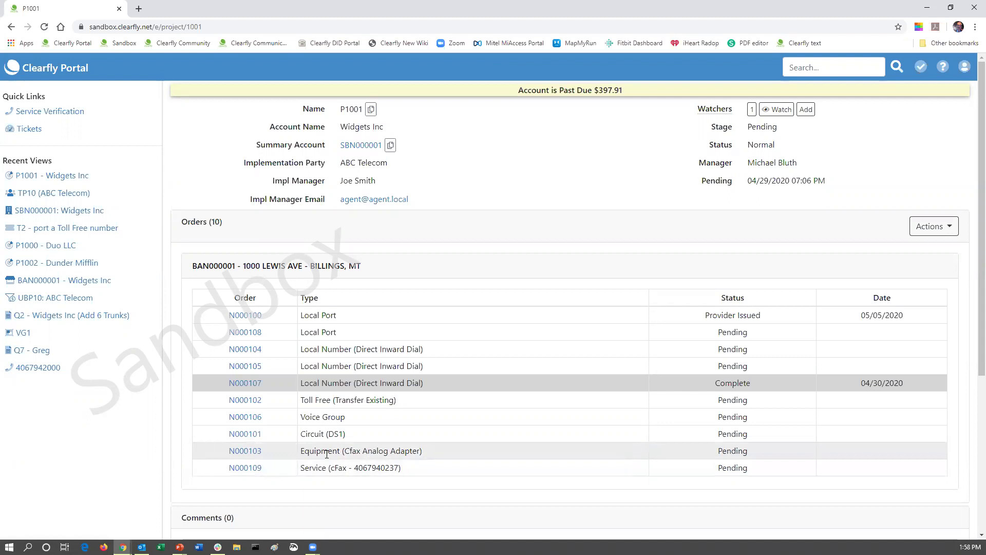
pyautogui.scroll(-3, 328, 452)
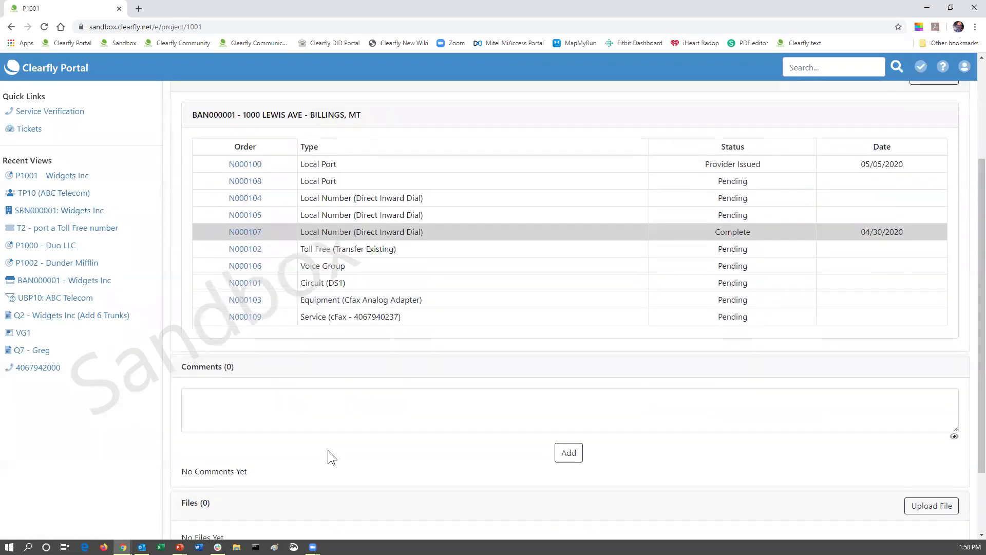
pyautogui.scroll(2, 321, 411)
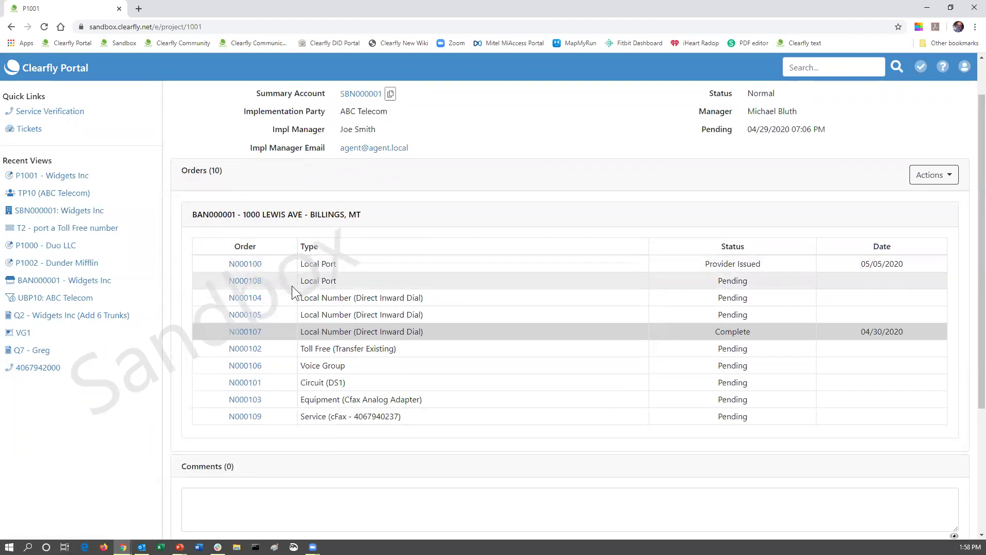
# Open the Local Port order with Provider Issued status and review its LOA, requested port date and port group details
pyautogui.click(243, 271)
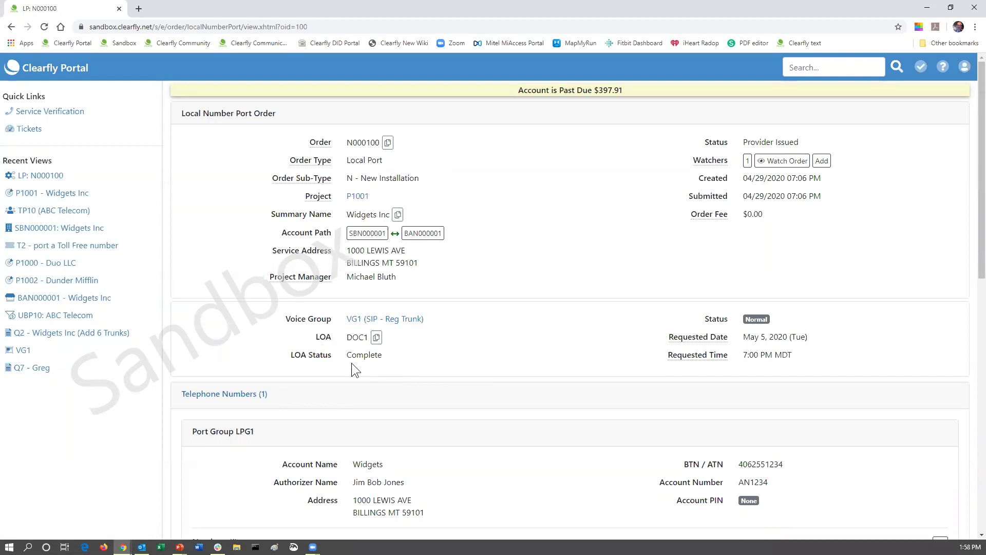
pyautogui.click(378, 340)
pyautogui.scroll(-3, 797, 355)
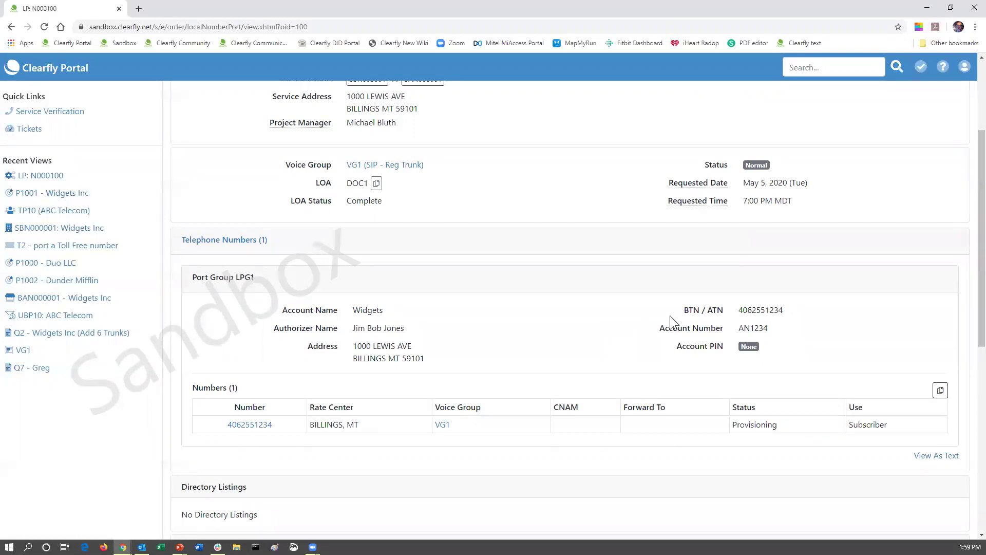
pyautogui.scroll(-3, 531, 404)
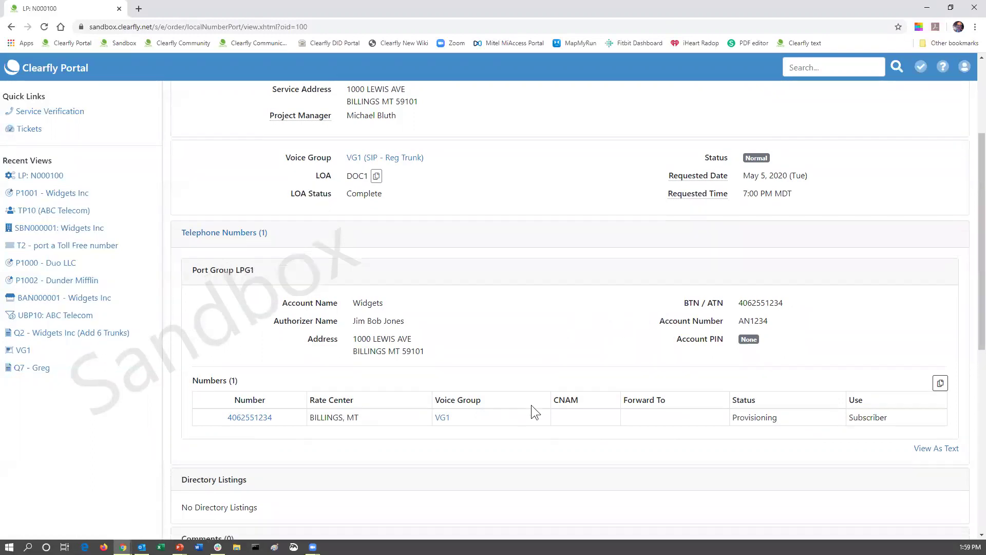
pyautogui.scroll(5, 531, 405)
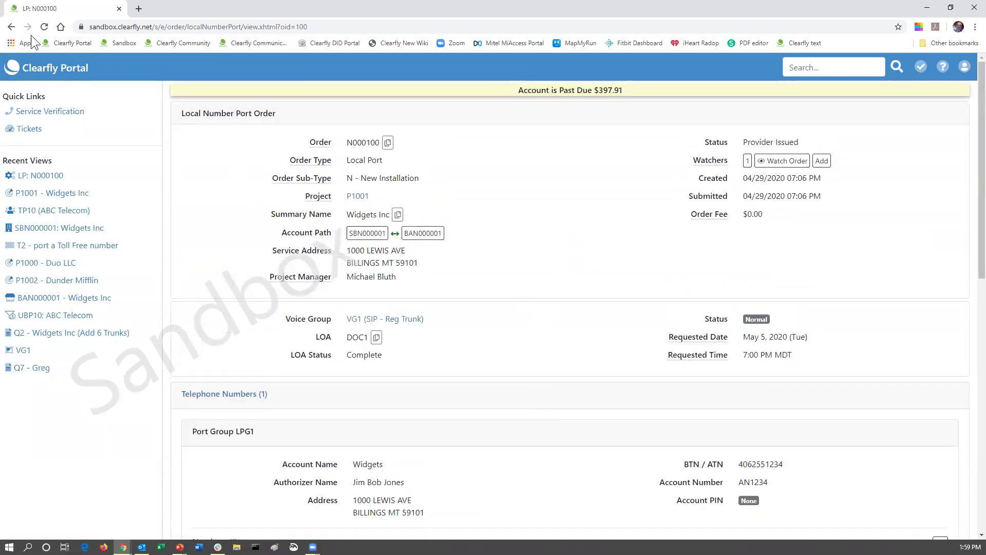
# Return to the Widgets Inc project, open the pending Local Port order, and examine its related orders, requested date fields and port group
pyautogui.click(11, 28)
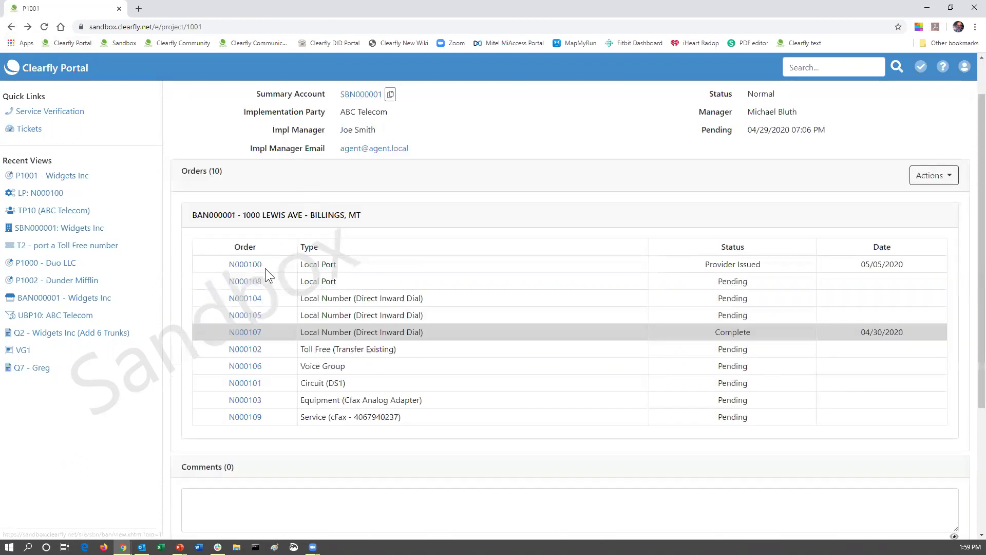
pyautogui.click(245, 282)
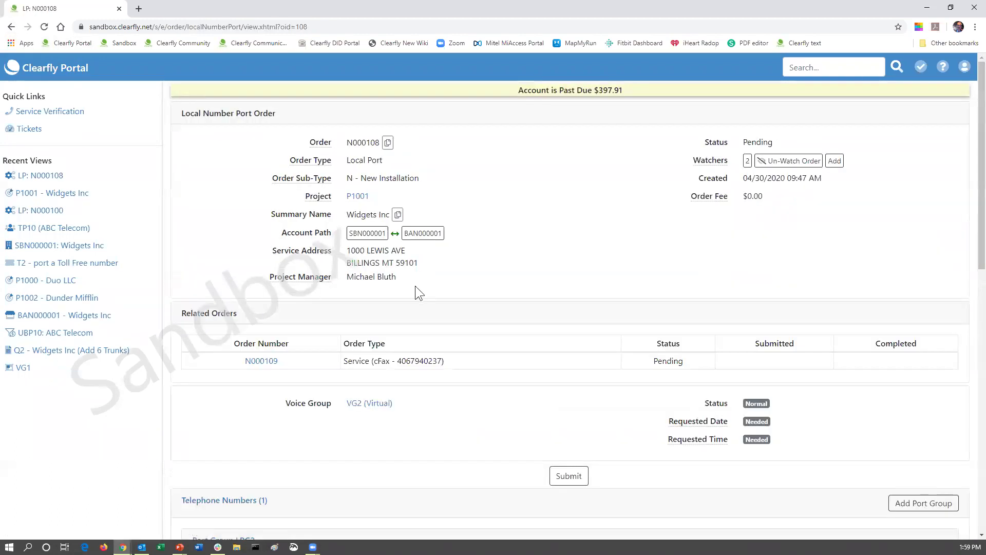
pyautogui.scroll(-1, 604, 287)
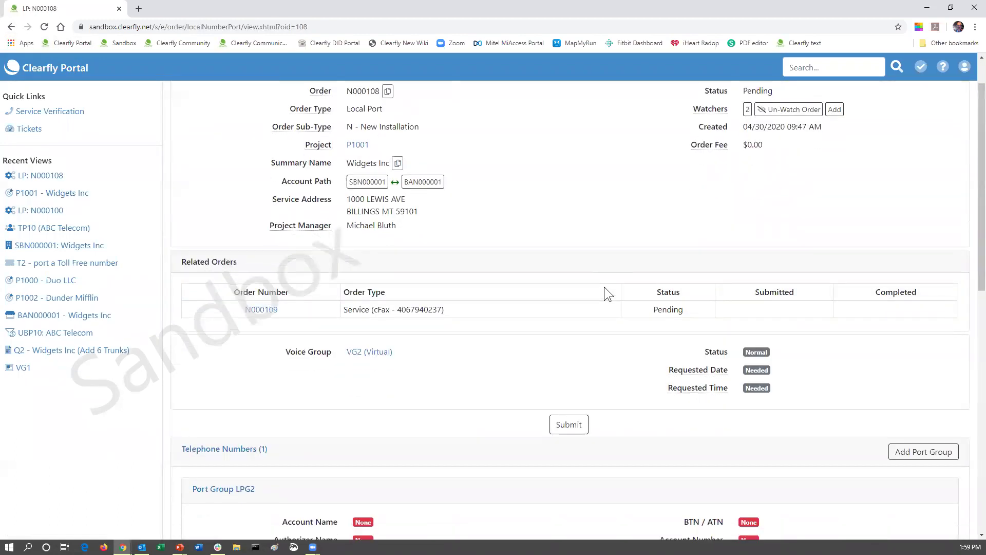
pyautogui.scroll(-1, 604, 287)
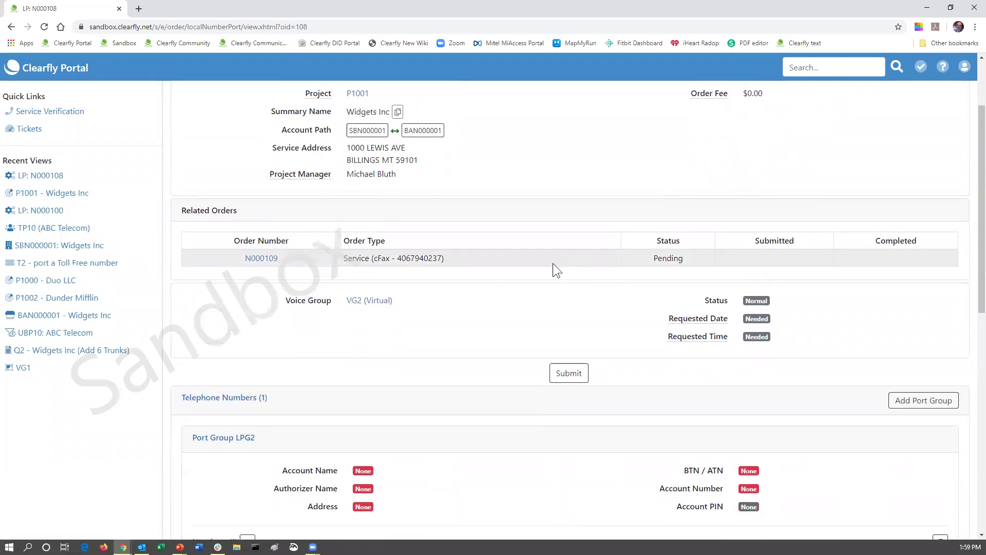
pyautogui.scroll(2, 580, 200)
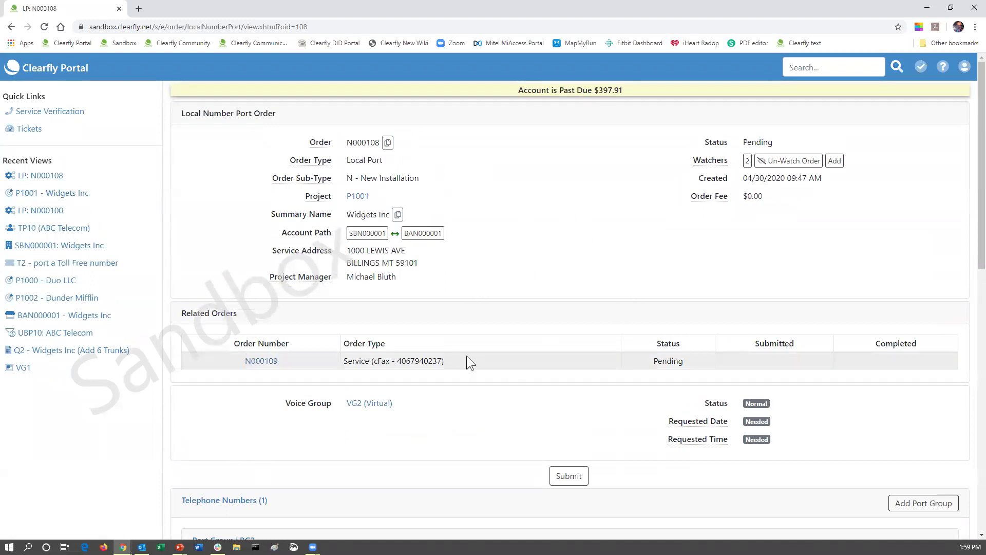
pyautogui.scroll(-2, 467, 356)
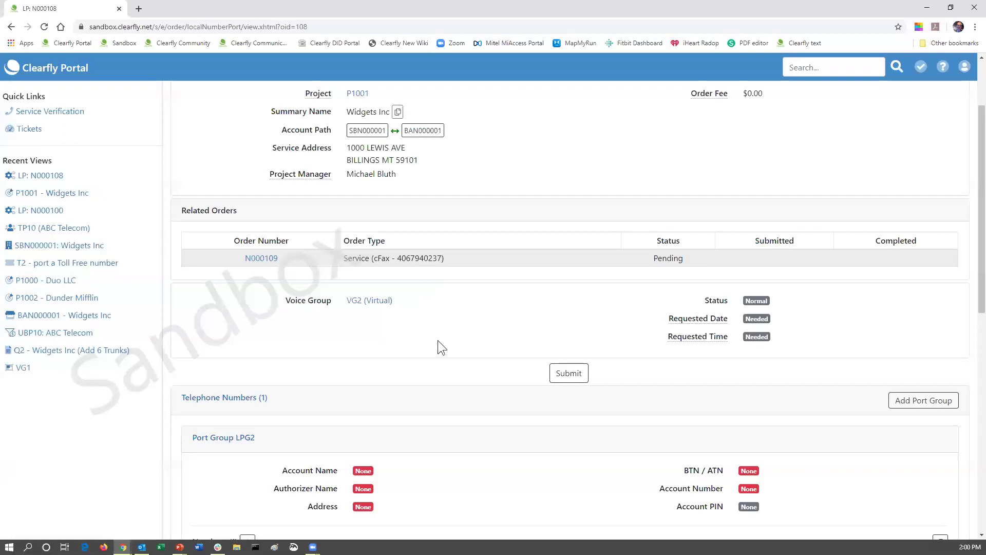
pyautogui.scroll(-2, 442, 367)
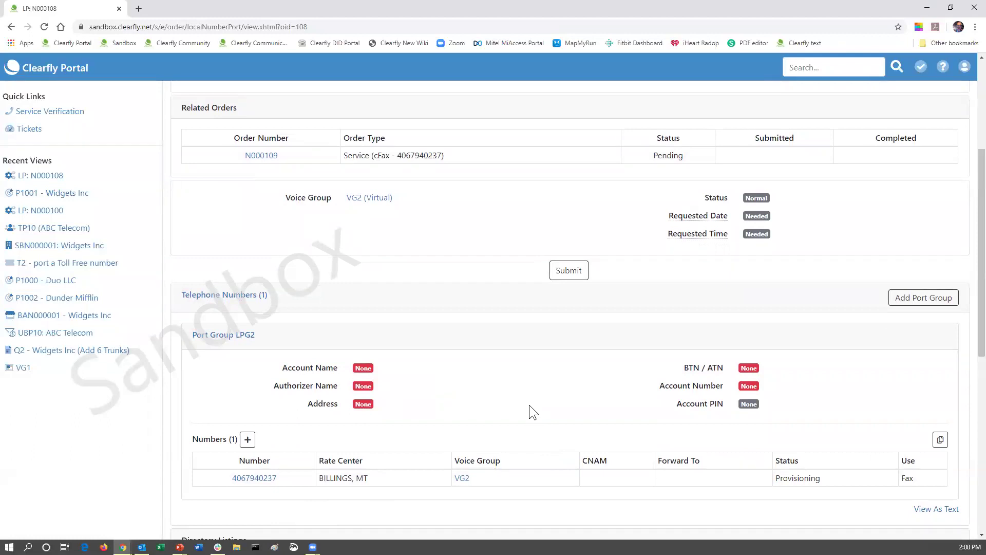
pyautogui.scroll(1, 529, 406)
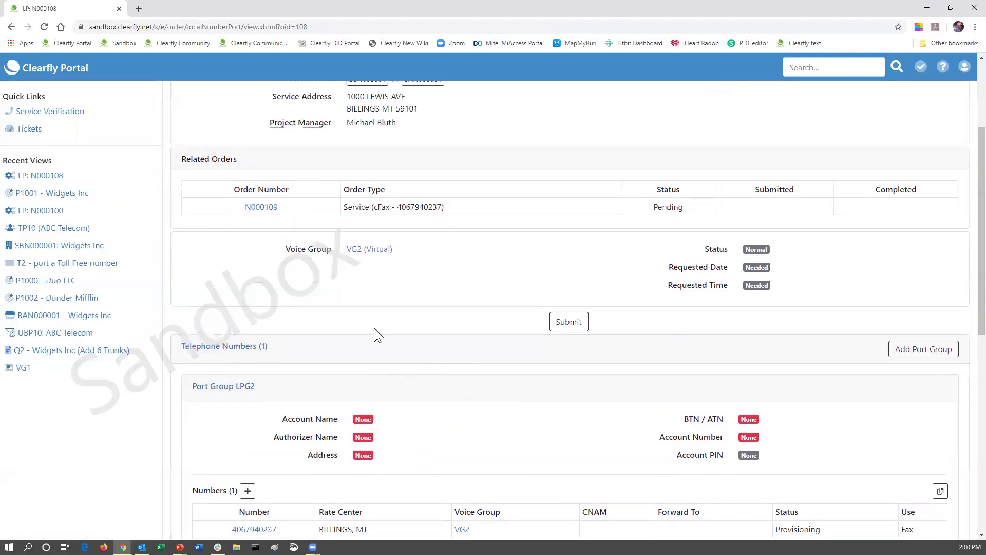
# Return to the Widgets Inc project, open the pending Local Number order with automatic assignment, and review its details and telephone numbers section
pyautogui.scroll(2, 374, 328)
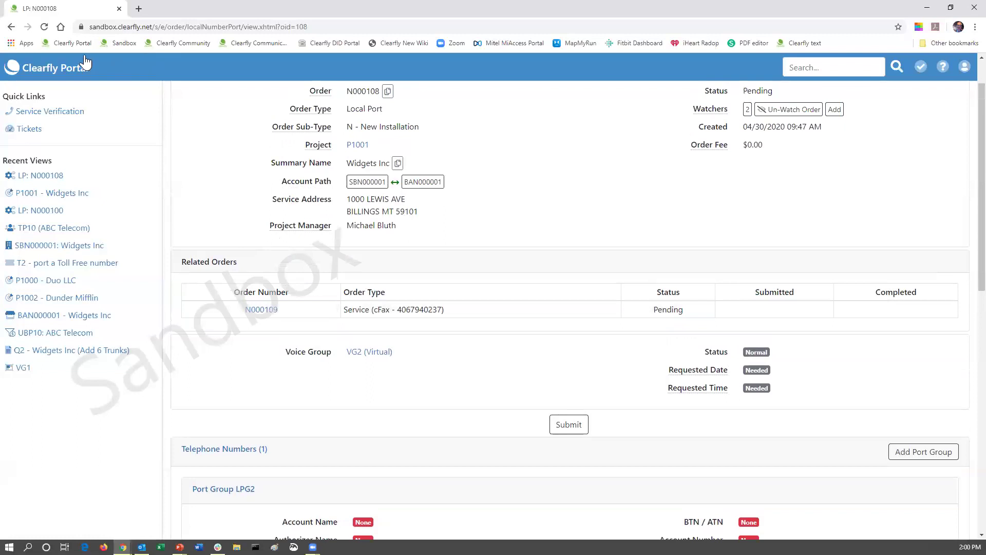
pyautogui.click(11, 26)
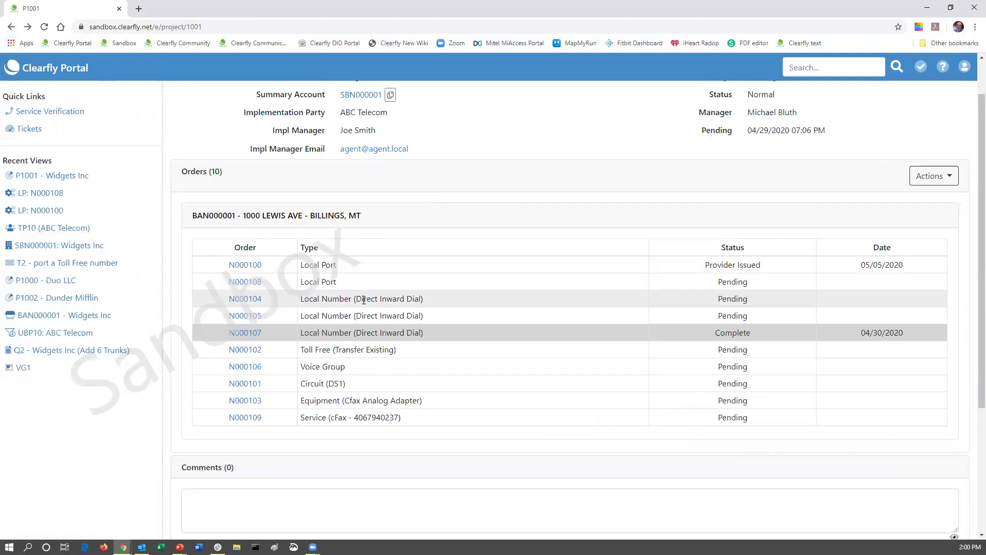
pyautogui.click(229, 301)
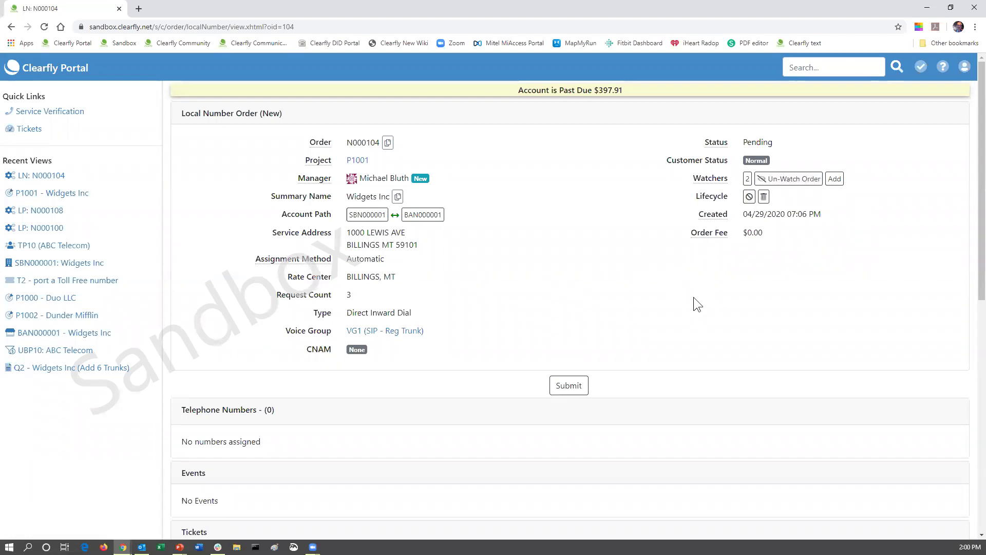
pyautogui.scroll(-2, 694, 297)
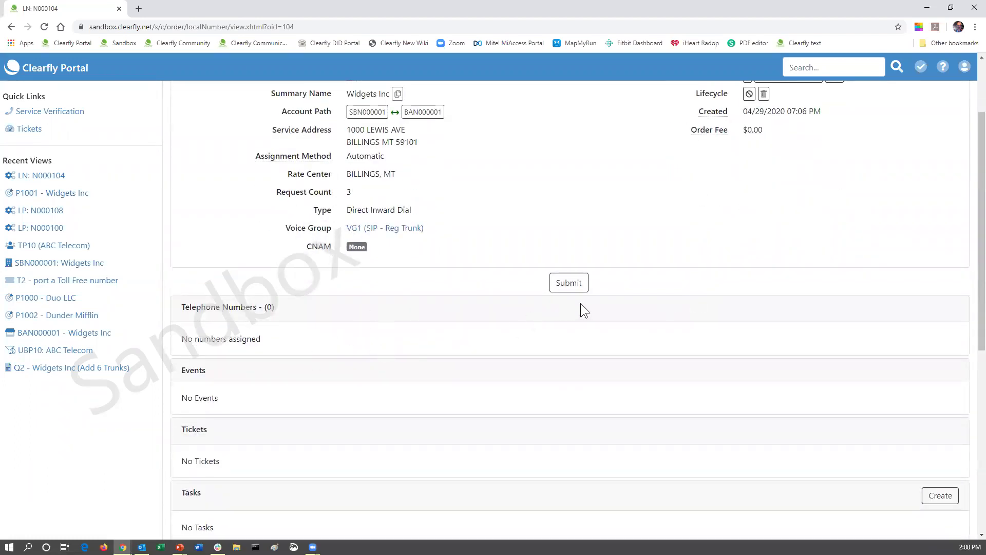
pyautogui.scroll(-2, 632, 331)
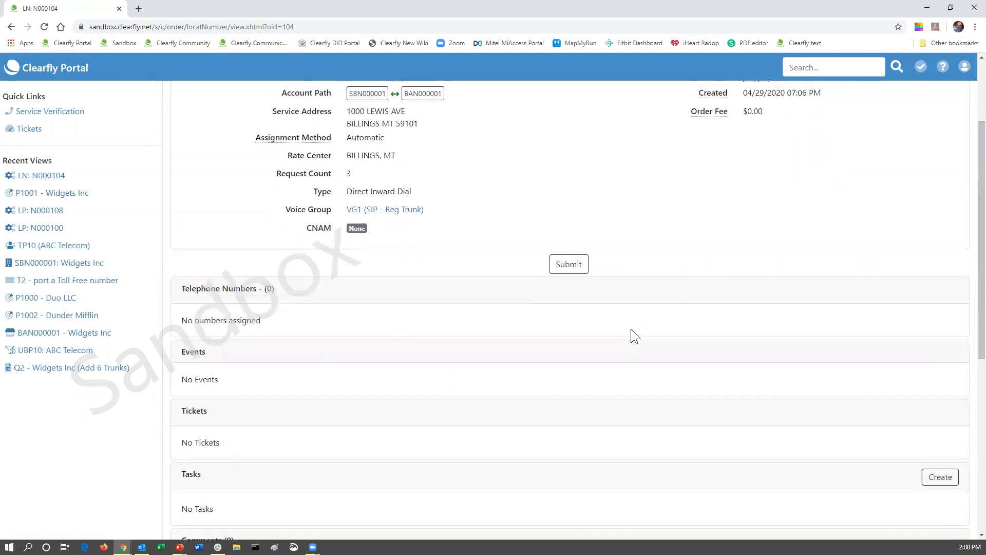
pyautogui.scroll(2, 632, 332)
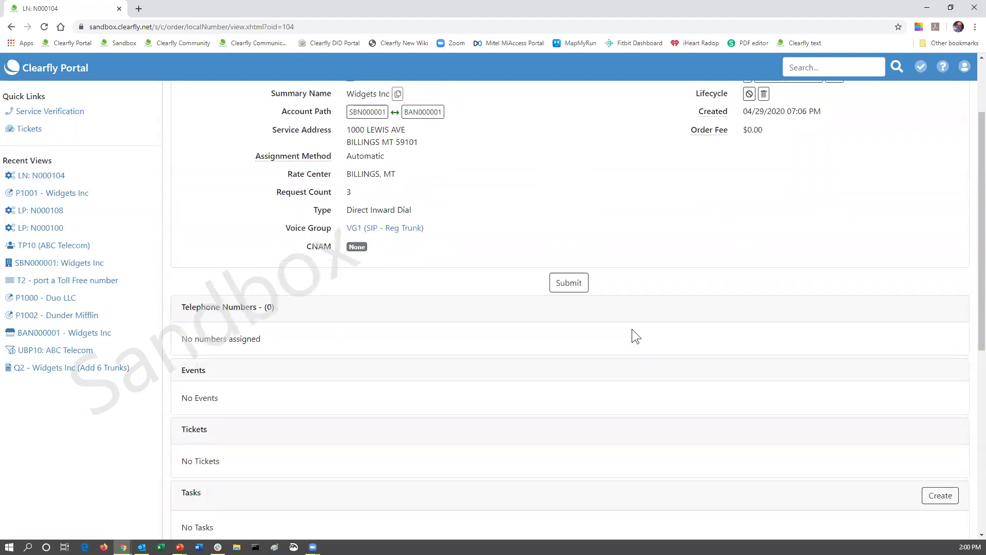
# Go back to the project, open the pending Local Number order with Manual Search assignment, and review its number reservation section
pyautogui.click(11, 27)
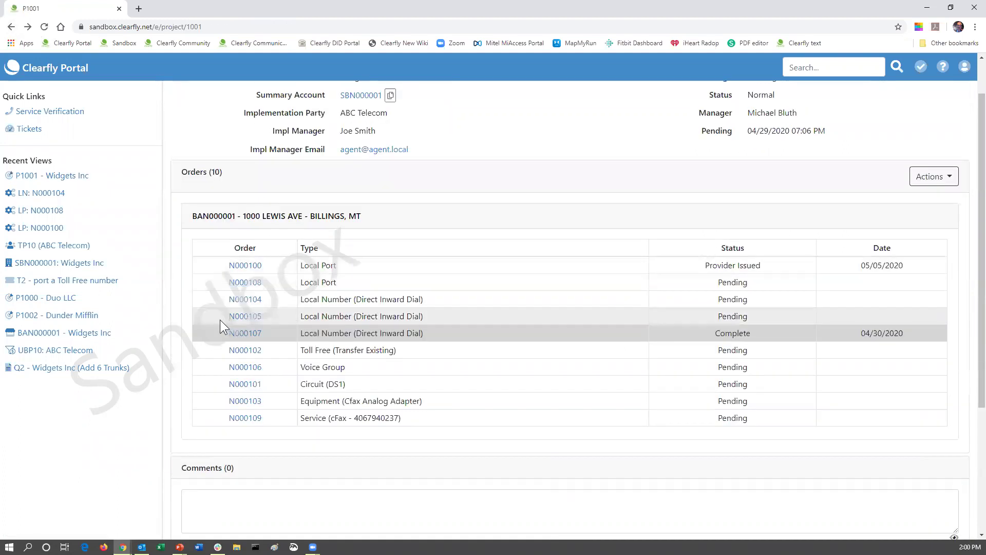
pyautogui.click(232, 318)
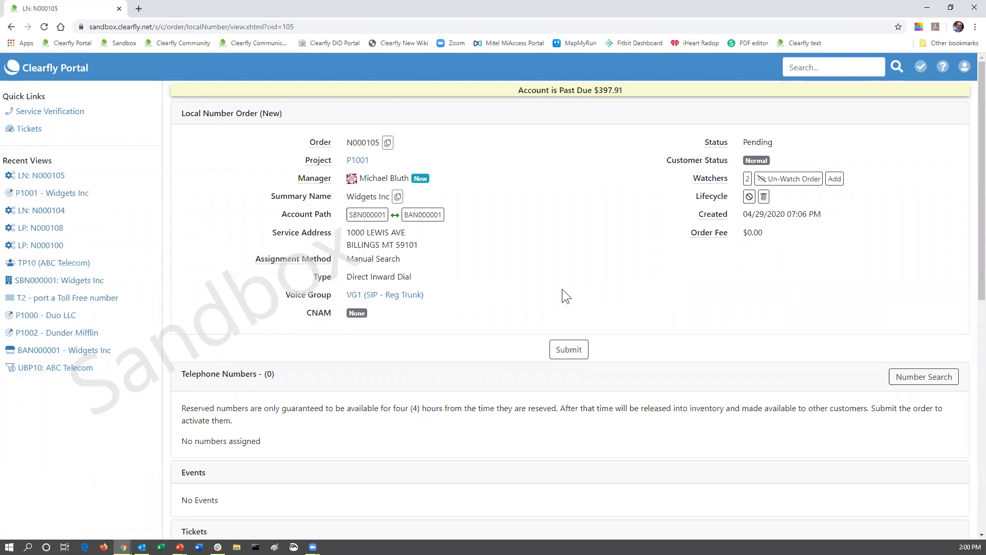
pyautogui.scroll(-1, 555, 280)
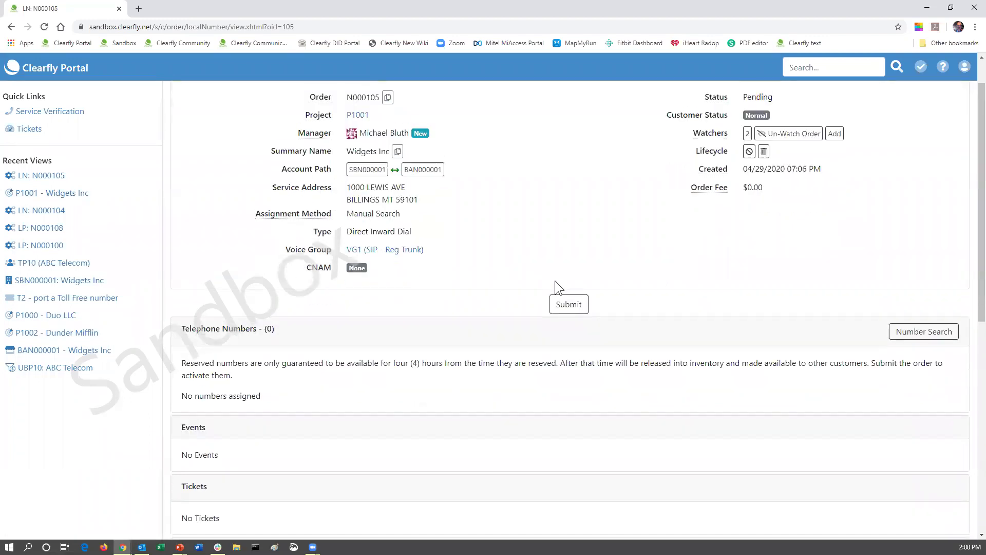
pyautogui.scroll(1, 555, 281)
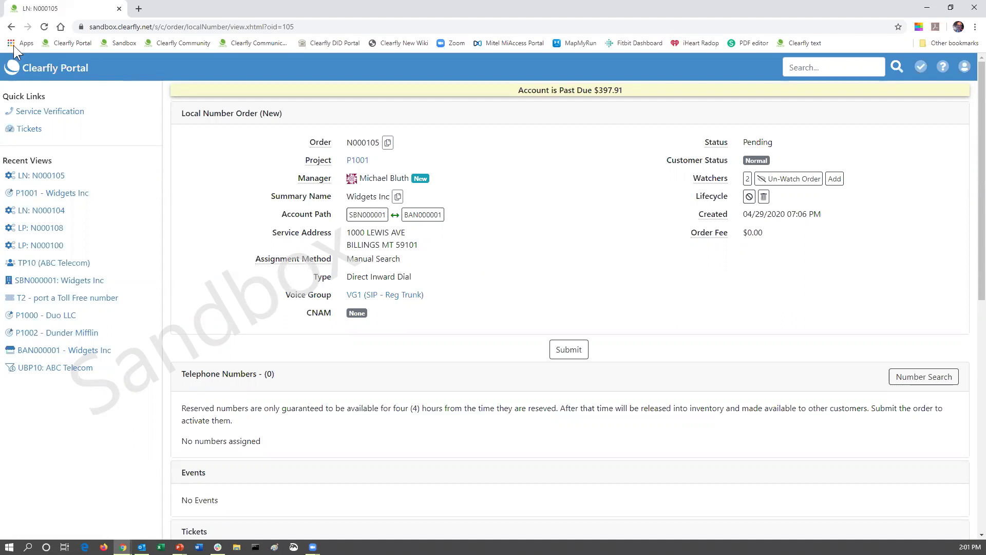
# Return to the project, open the completed Local Number (Direct Inward Dial) order, and examine its details and assigned telephone numbers
pyautogui.click(12, 27)
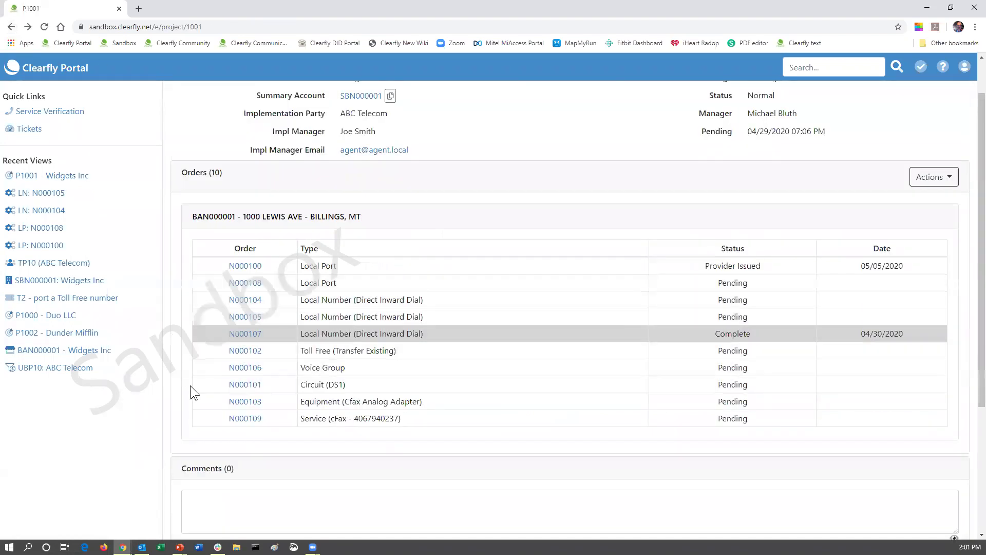
pyautogui.click(252, 337)
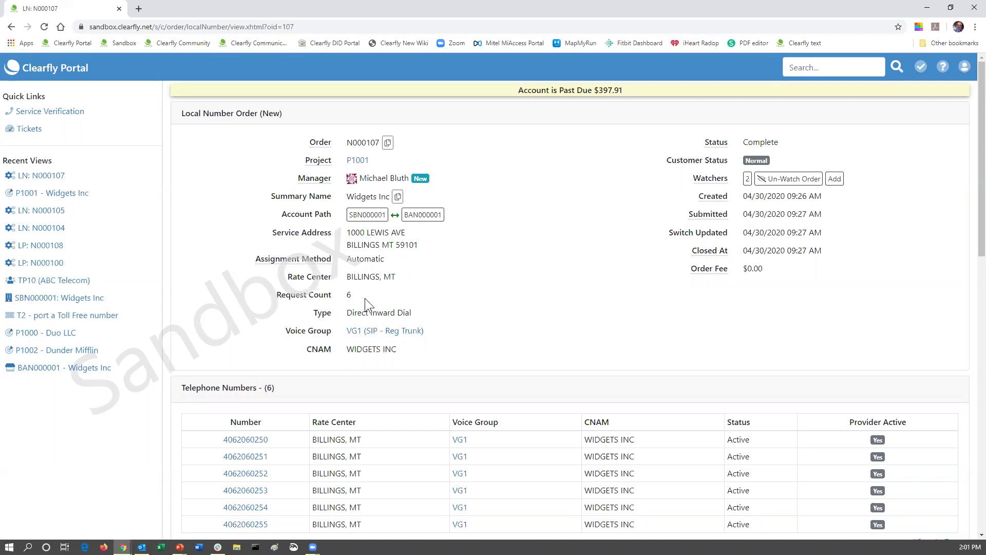
pyautogui.scroll(-1, 370, 390)
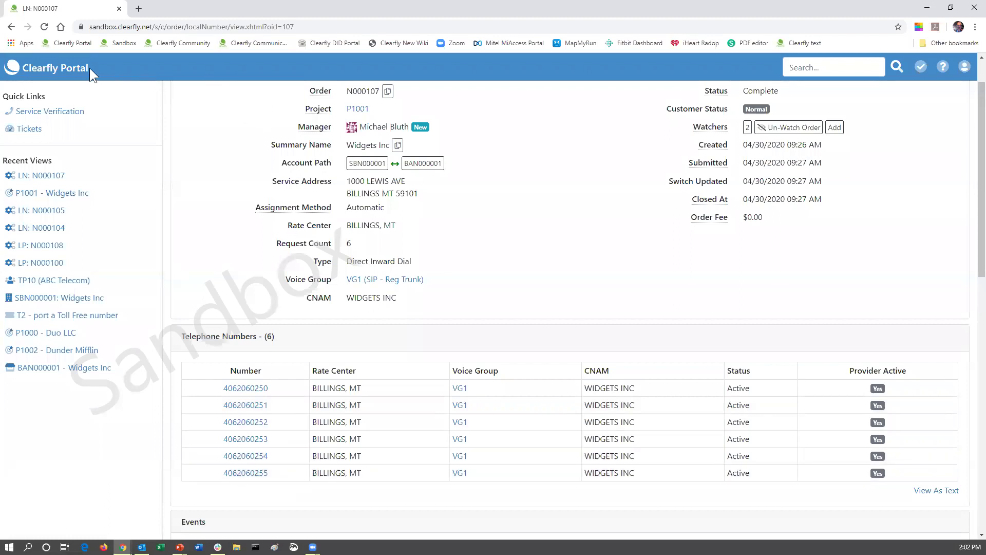
# From the project's orders, examine the Toll Free (Transfer Existing) order's billing and ring-to details, and return to the project
pyautogui.click(11, 26)
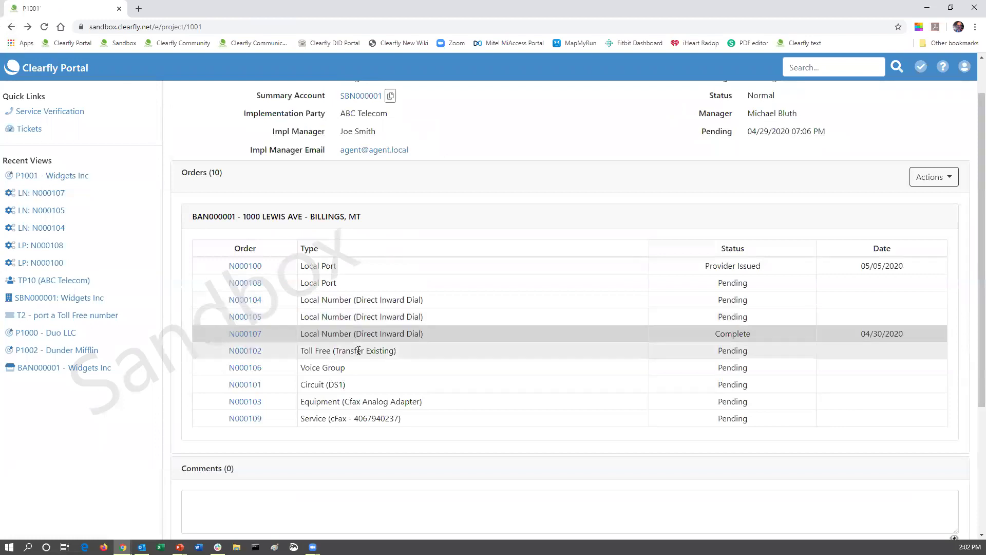
pyautogui.click(243, 353)
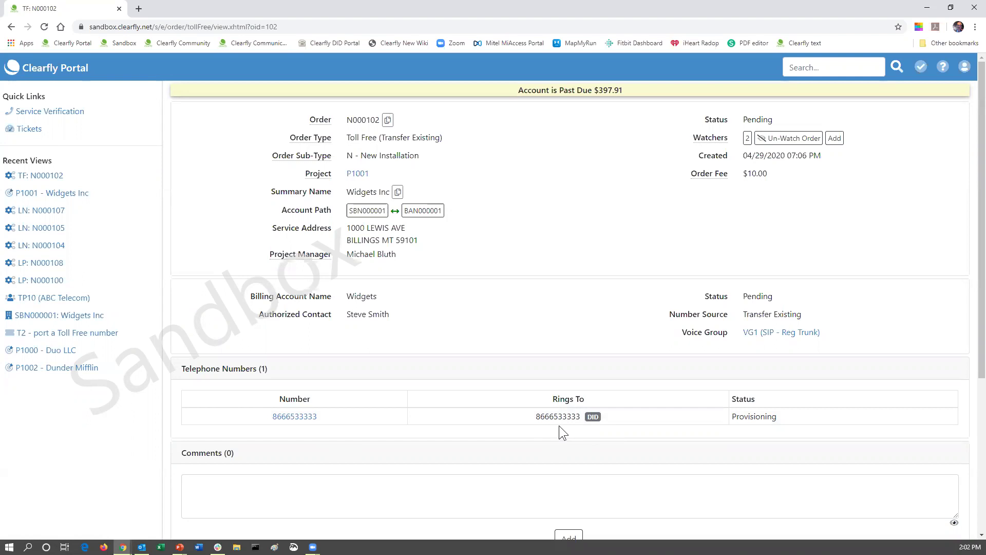
pyautogui.click(358, 174)
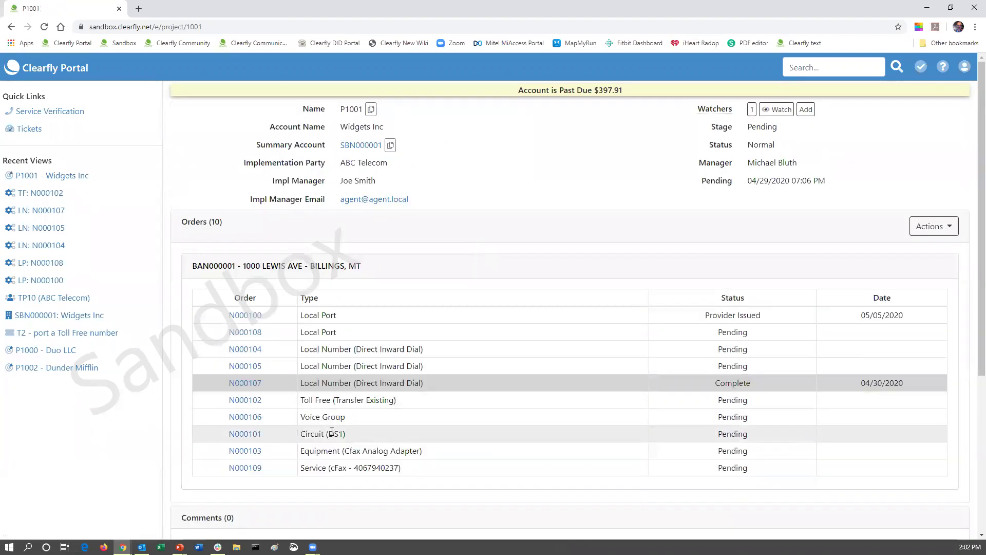
# Open the Voice Group order, review its trunk configuration, comments and files sections, and go back to the project
pyautogui.click(238, 417)
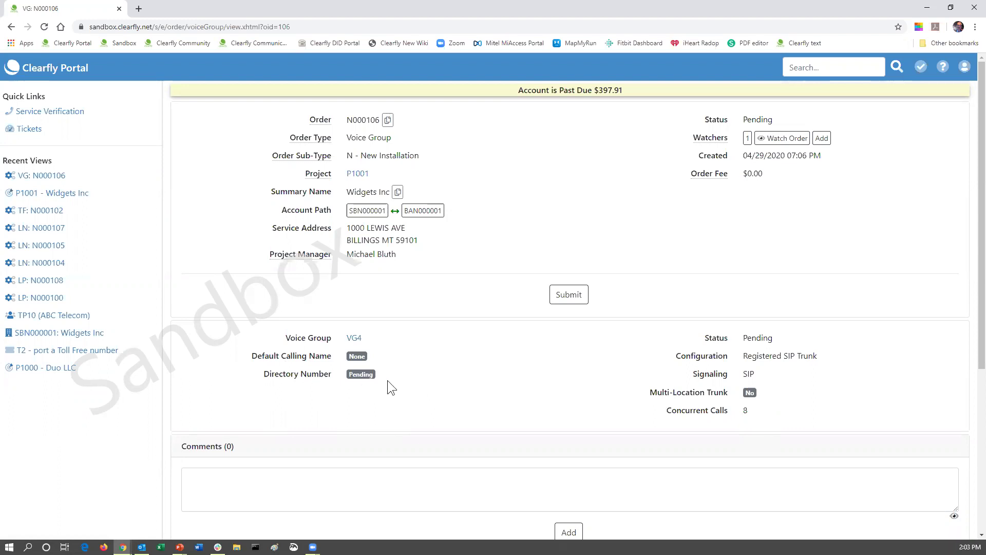
pyautogui.scroll(-2, 410, 384)
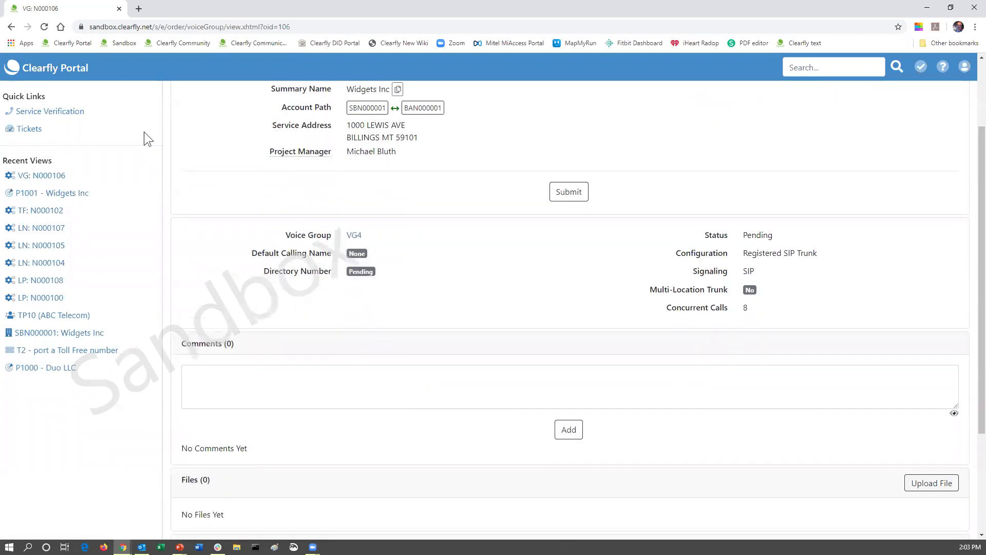
pyautogui.click(11, 27)
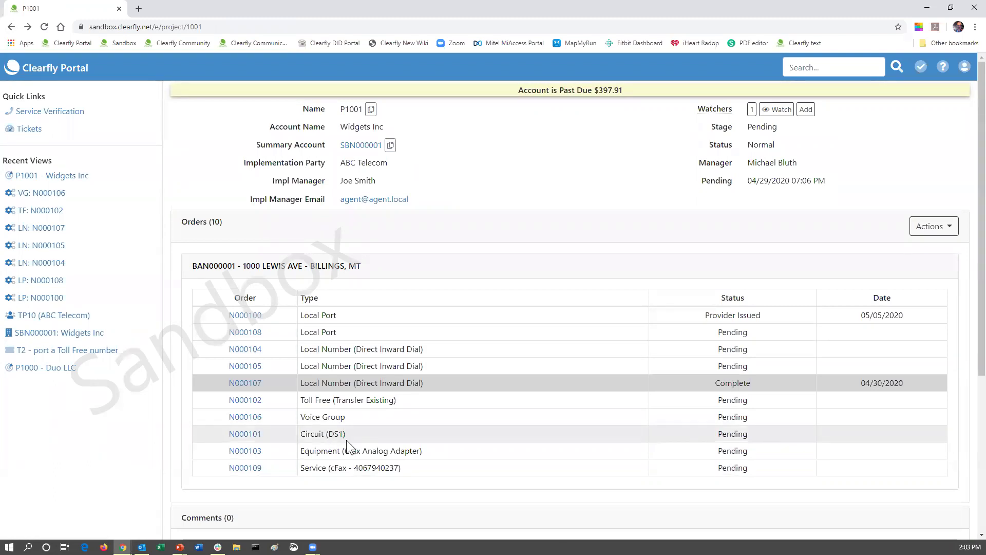
# Open the Equipment (Cfax Analog Adapter) order and review its ship-to information, items, comments and files sections
pyautogui.click(251, 454)
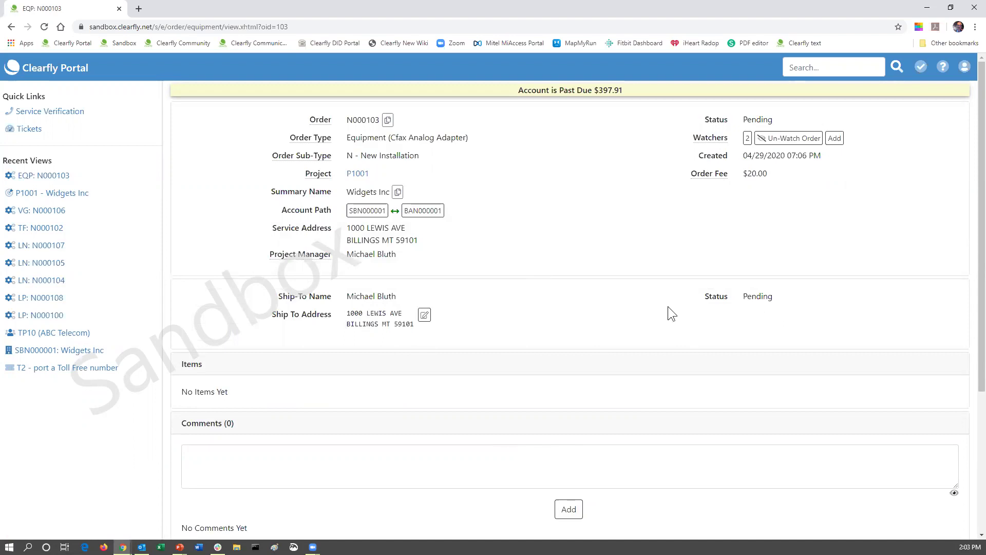
pyautogui.scroll(-2, 498, 324)
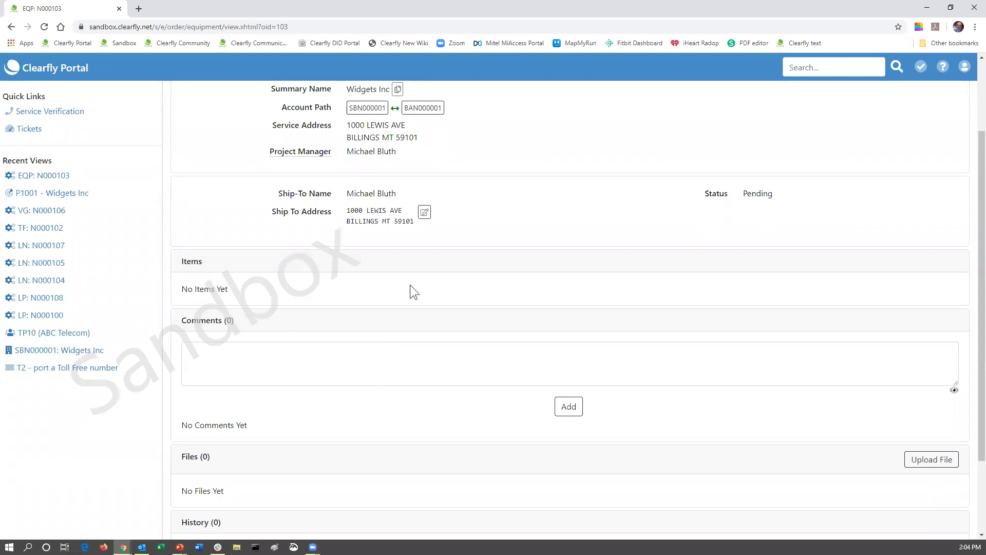
pyautogui.scroll(1, 410, 286)
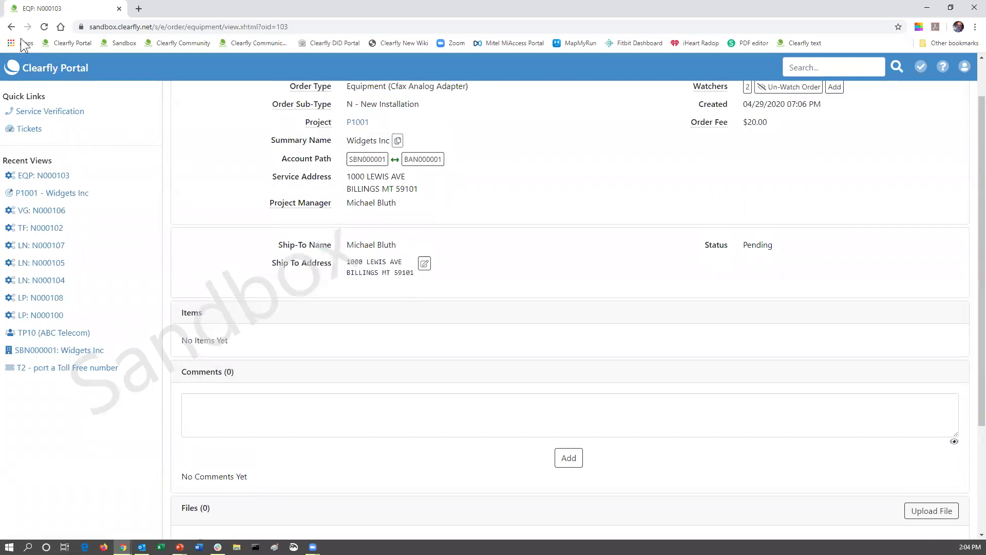
# From the project's orders, examine the Service (cFax) order's related order and plan details, and return to the project
pyautogui.click(11, 27)
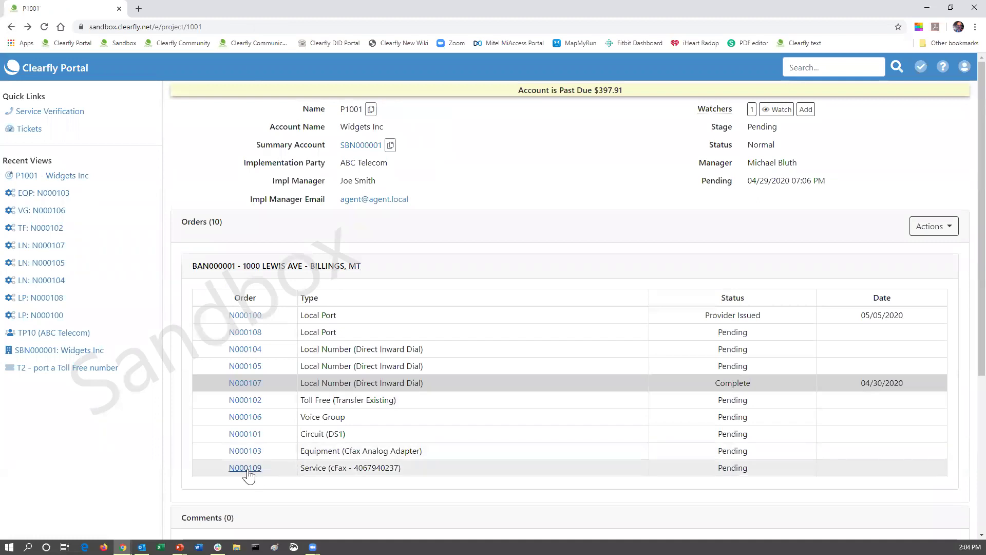
pyautogui.click(245, 469)
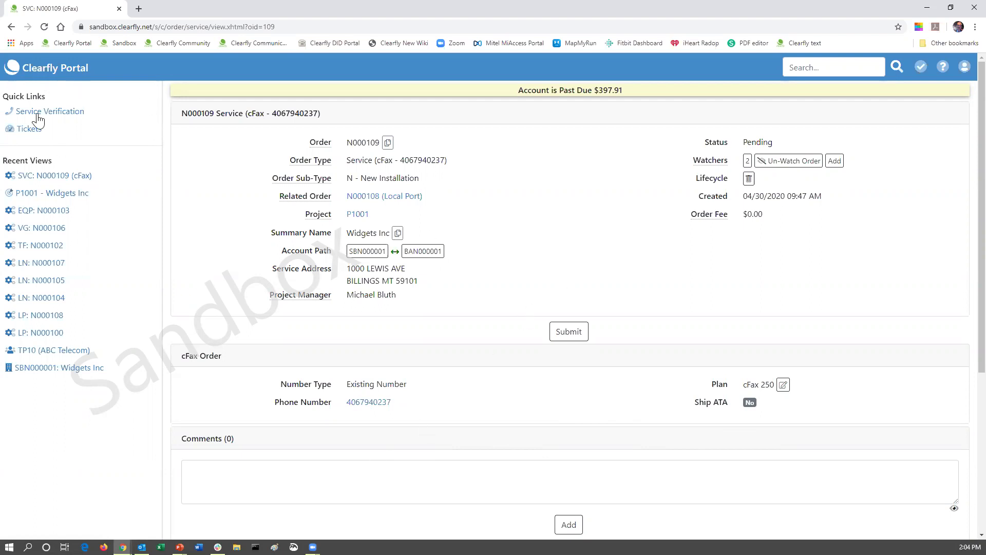
pyautogui.click(11, 27)
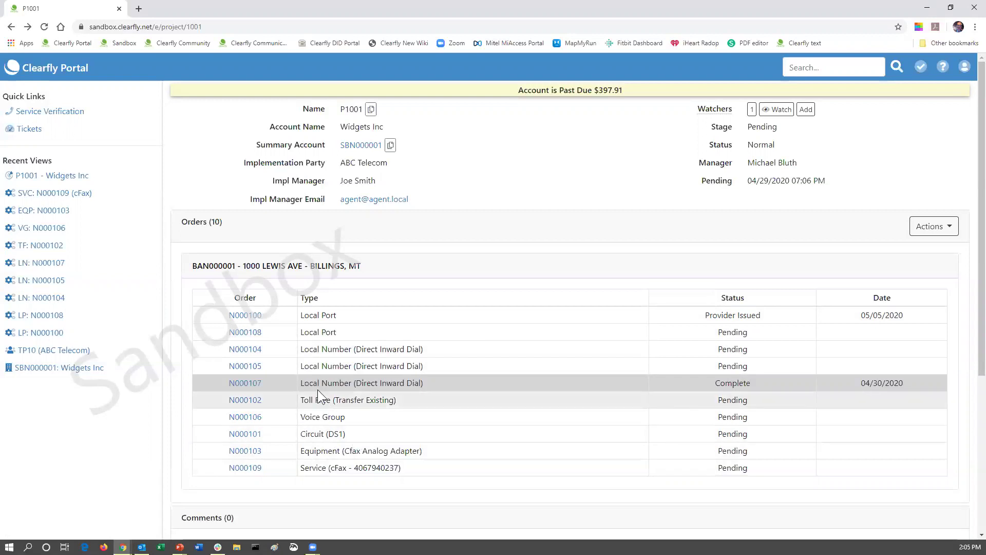
# Open the Local Port order with Provider Issued status and look over its port group, comments and watchers
pyautogui.scroll(-2, 335, 400)
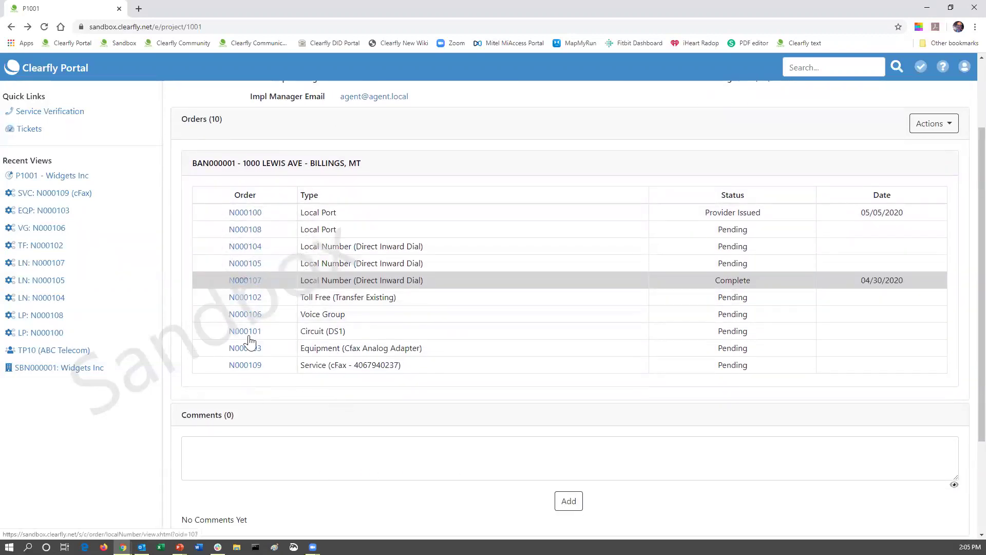
pyautogui.click(249, 215)
pyautogui.scroll(-6, 481, 323)
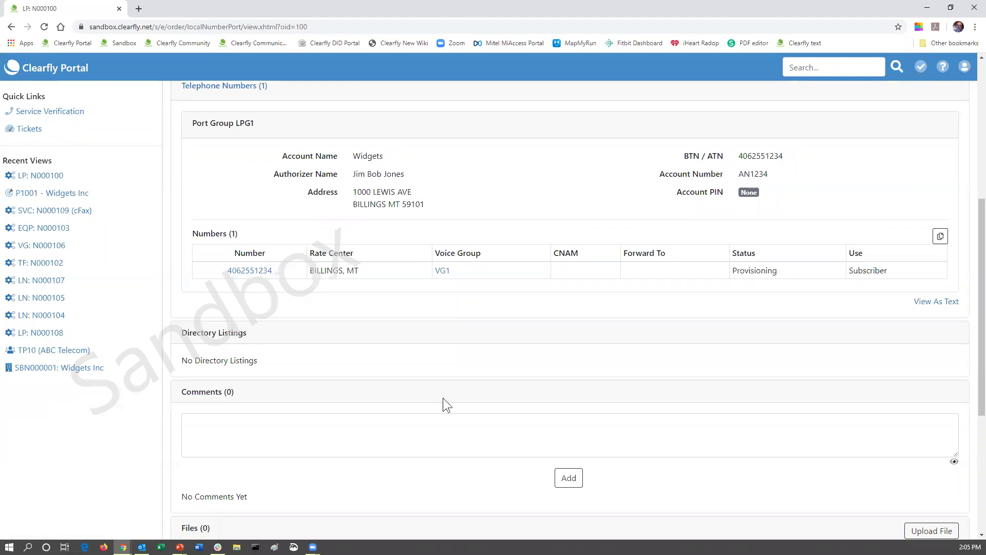
pyautogui.scroll(6, 443, 397)
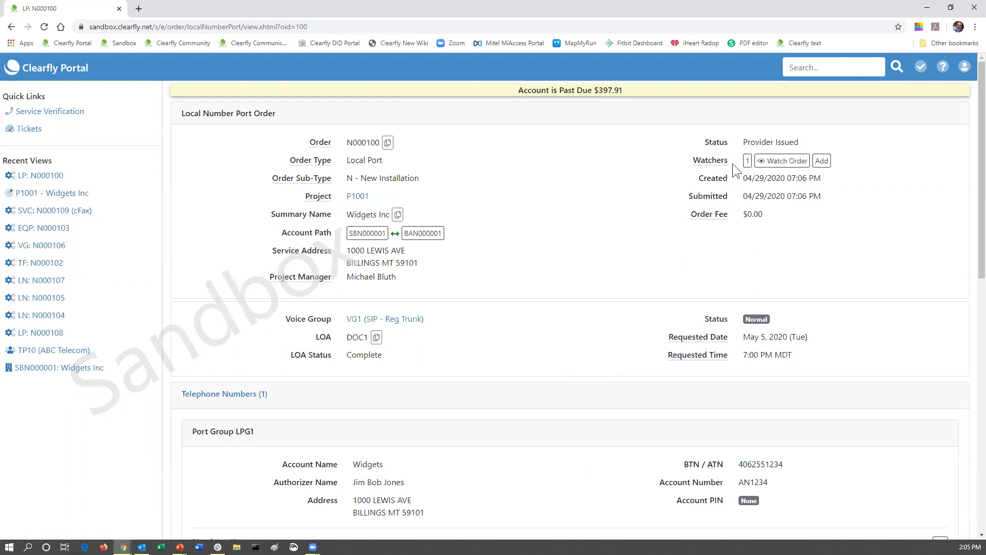
# Try to add the Widgets Inc customer user as a watcher of the Local Port order
pyautogui.click(822, 163)
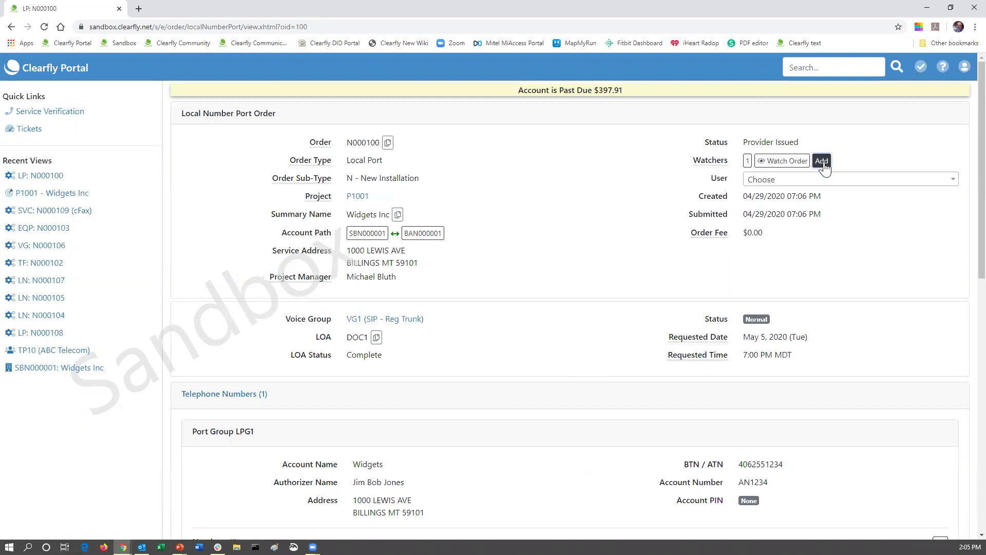
pyautogui.click(833, 183)
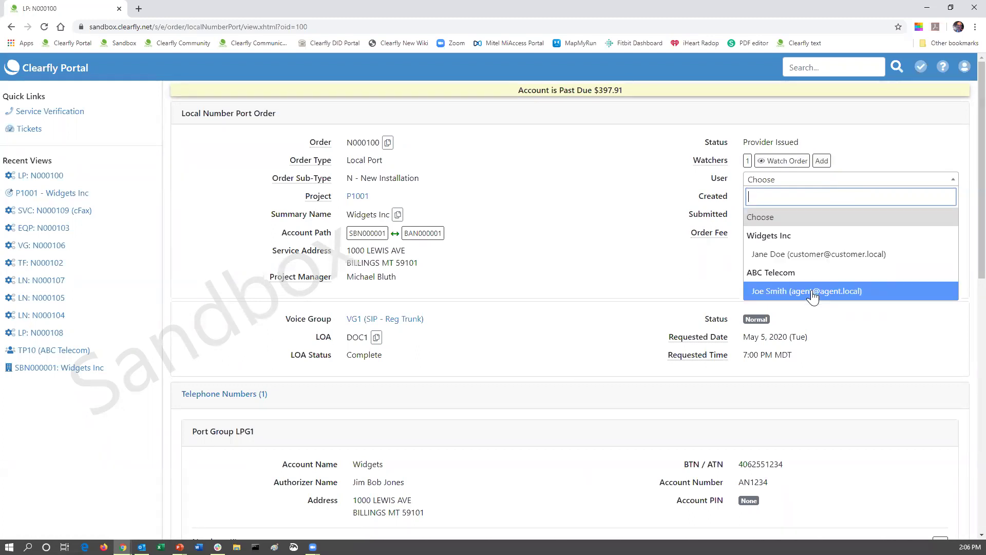
pyautogui.scroll(-1, 812, 297)
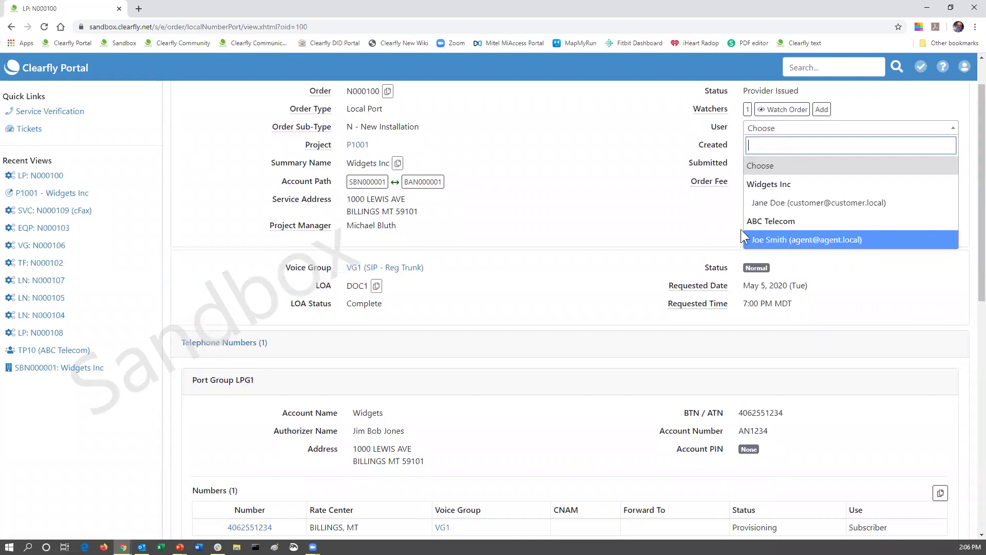
pyautogui.click(778, 203)
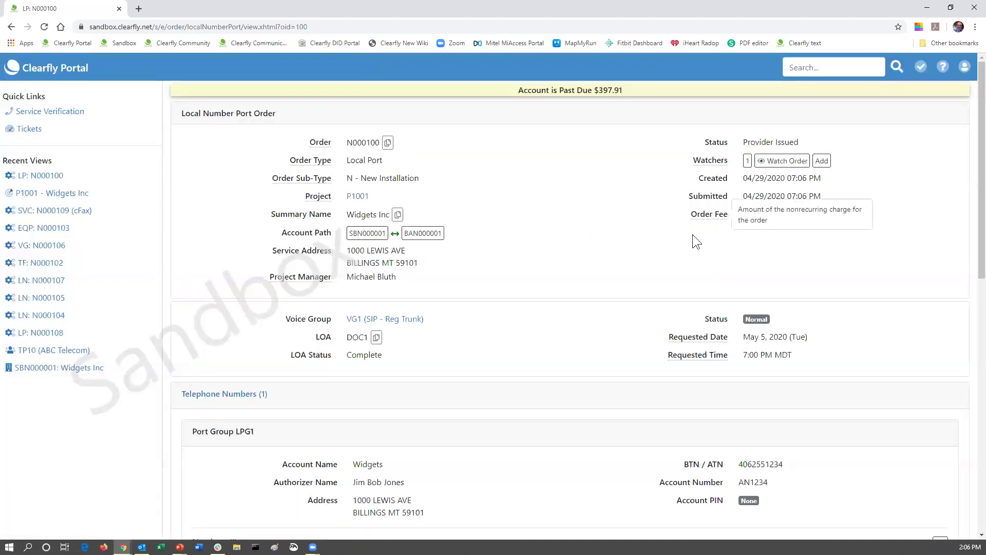
# Show the Local Port order's current watchers and add the ABC Telecom user as a watcher
pyautogui.click(747, 162)
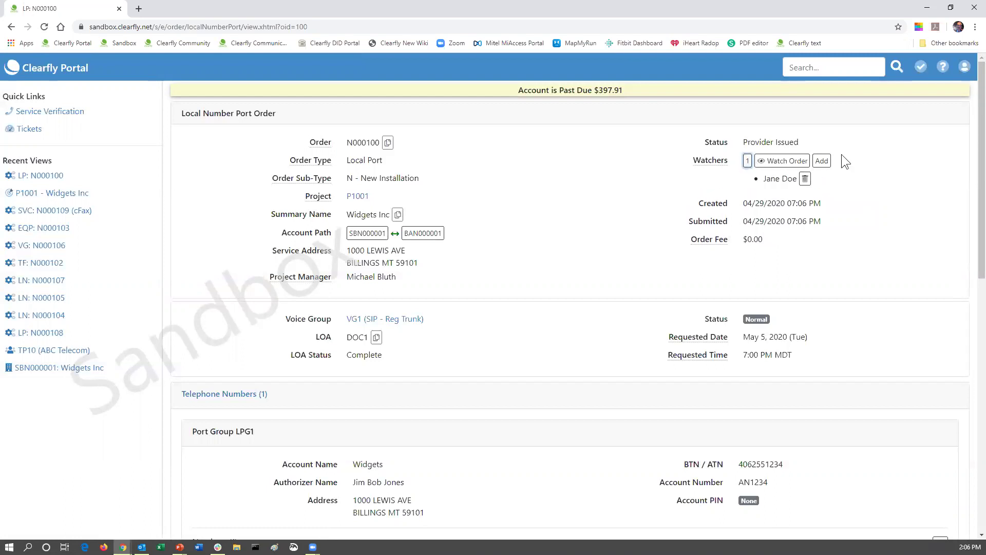
pyautogui.click(822, 161)
pyautogui.click(784, 205)
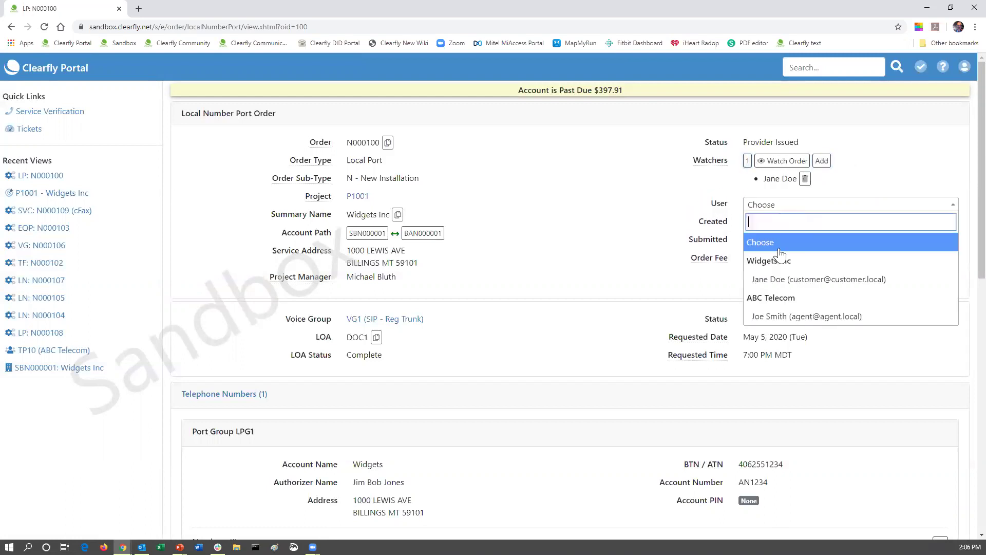
pyautogui.click(775, 314)
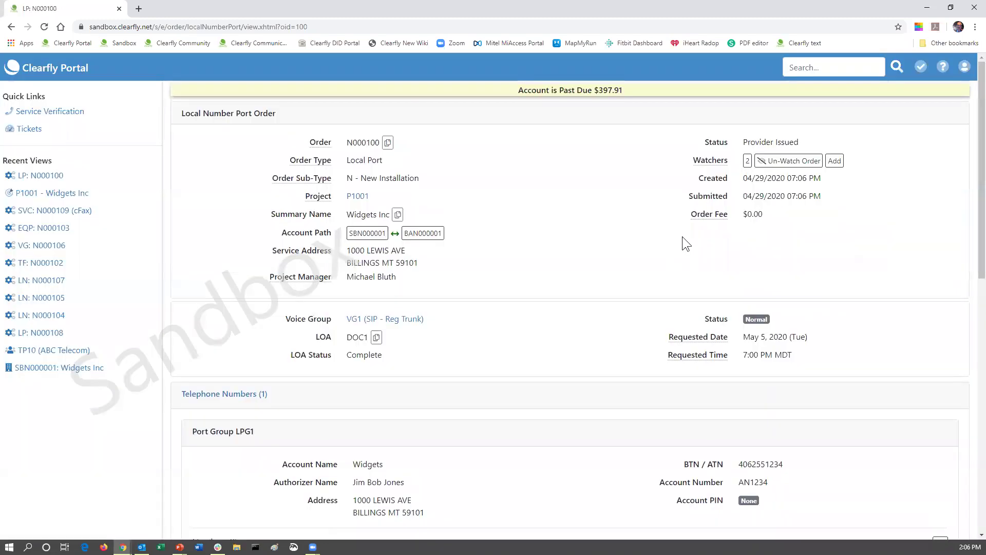
# Check the Local Port order's fee description, then review its port group numbers, directory listings, comments and files
pyautogui.moveTo(696, 216)
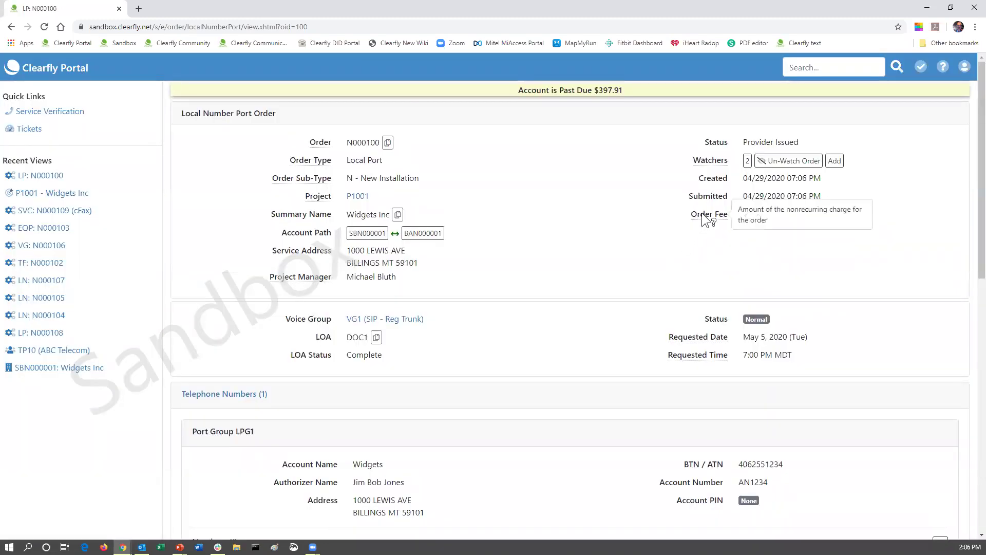
pyautogui.scroll(-3, 563, 233)
pyautogui.scroll(-4, 564, 233)
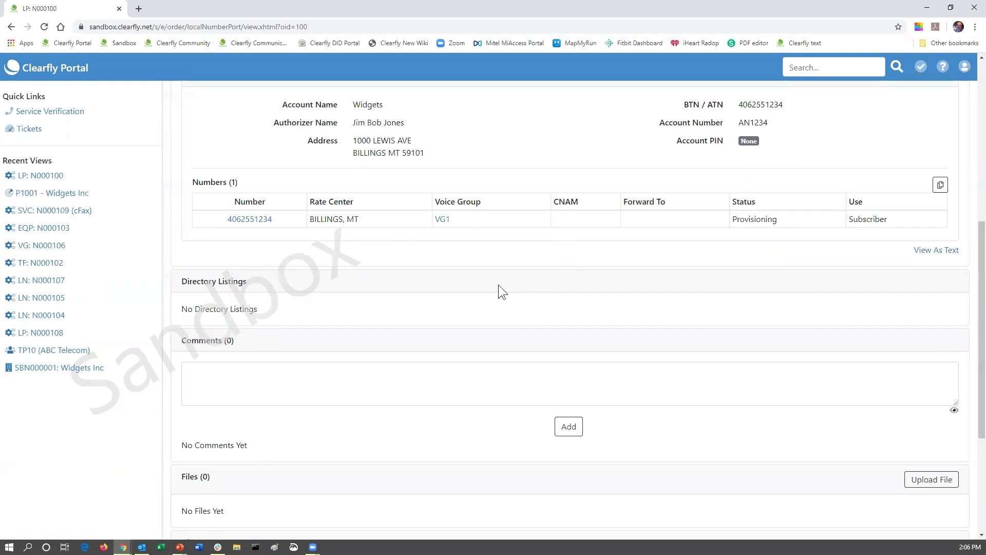
pyautogui.scroll(3, 498, 285)
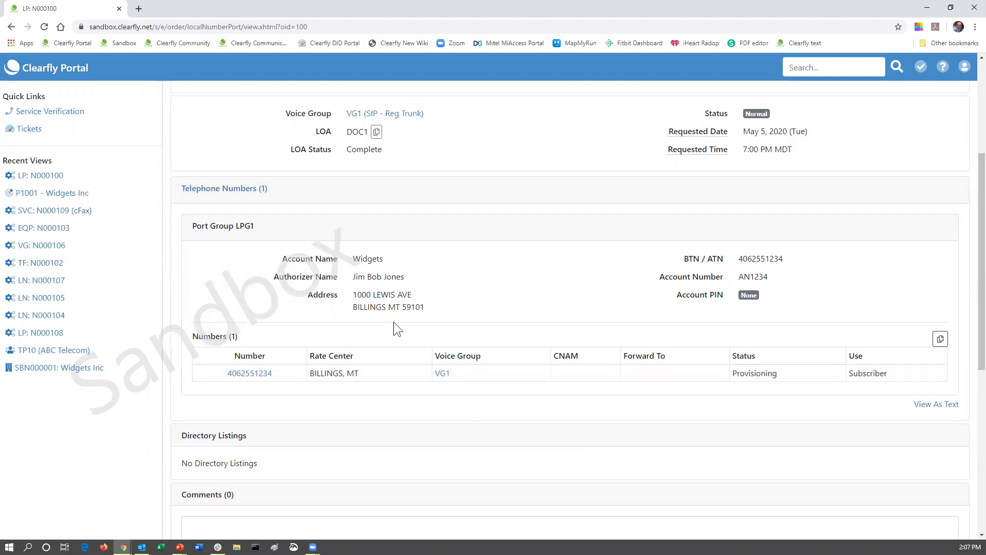
# Return to the Widgets Inc project and look over its orders list, comments and files
pyautogui.click(11, 26)
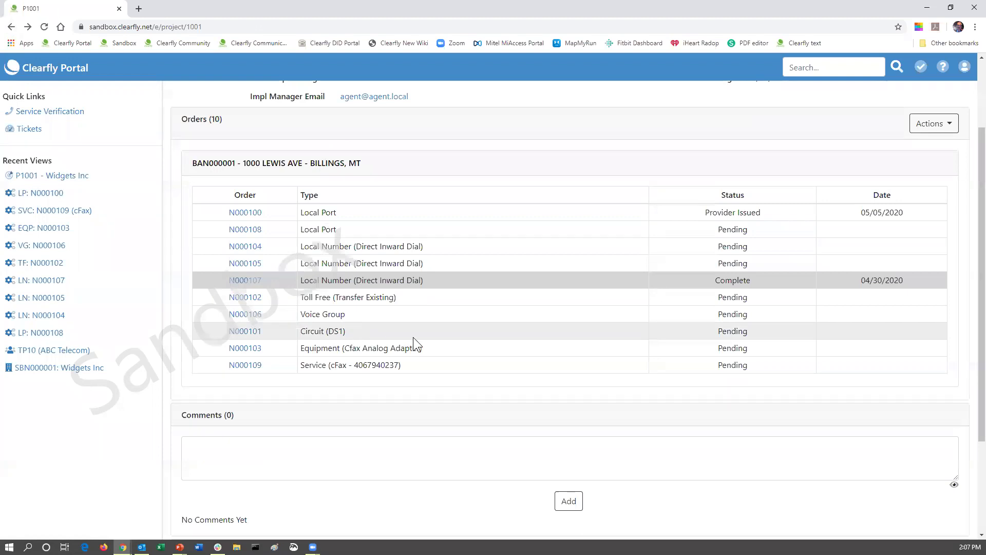
pyautogui.scroll(-3, 413, 337)
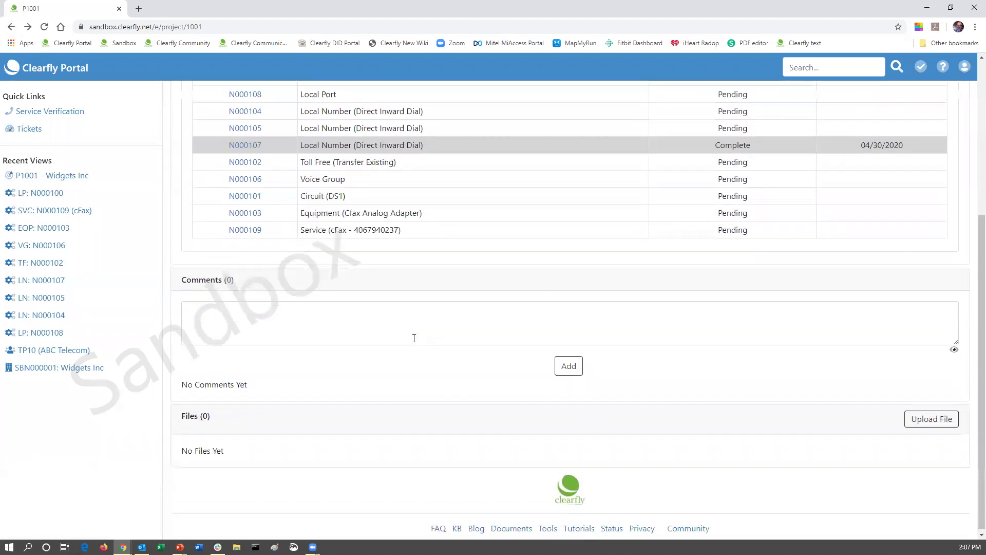
pyautogui.scroll(2, 414, 337)
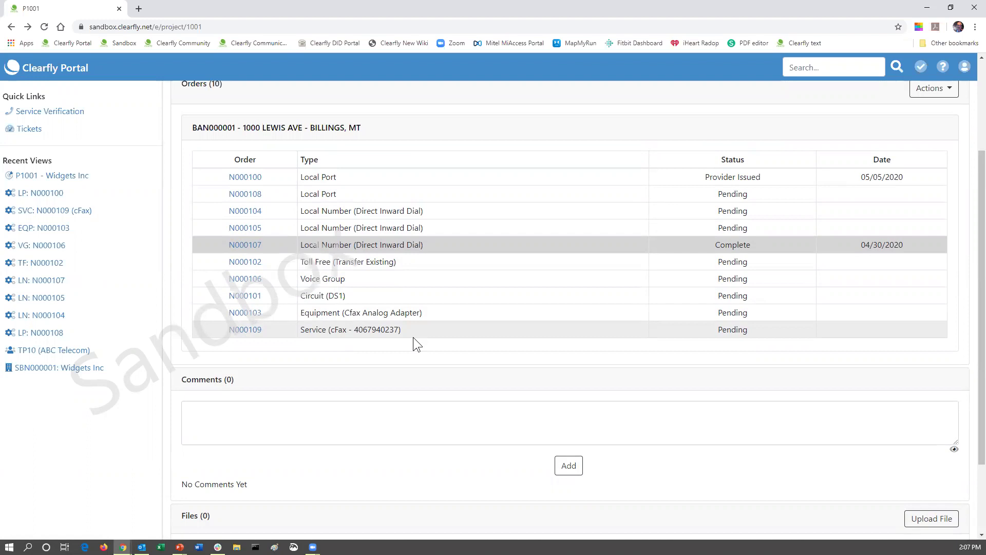
pyautogui.scroll(1, 413, 338)
pyautogui.scroll(-2, 414, 339)
pyautogui.scroll(3, 214, 162)
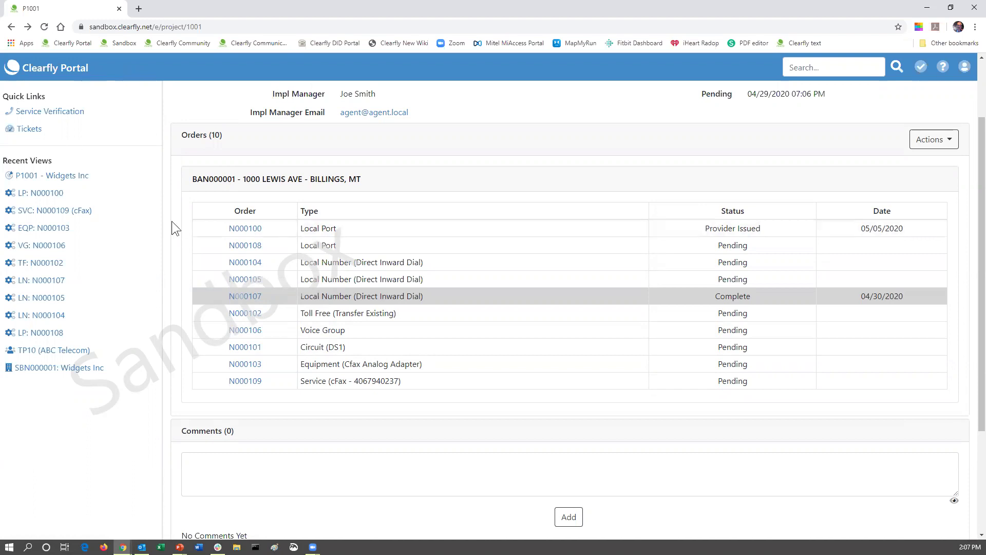
# Open the Duo LLC project from ABC Telecom's active projects and read the provisioning inquiries in its comments
pyautogui.click(33, 74)
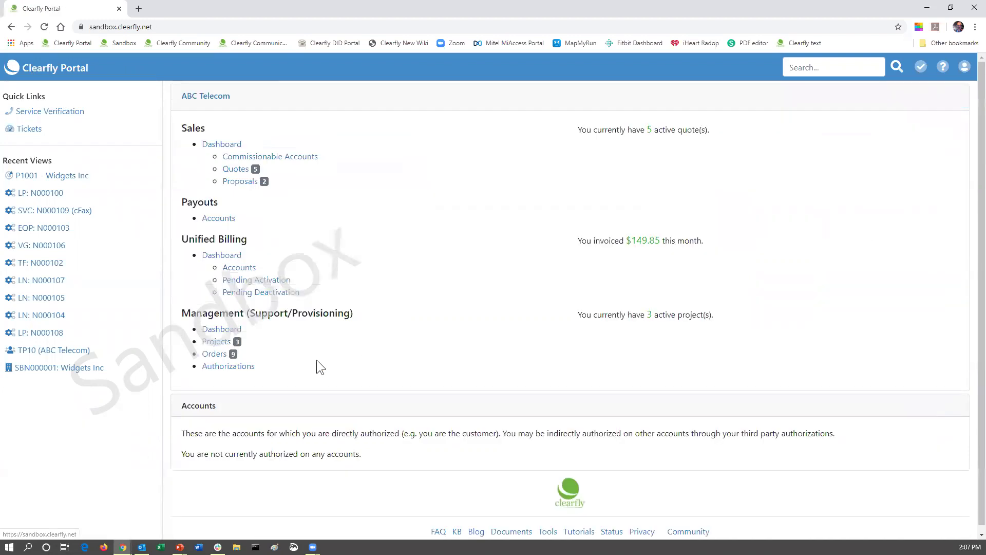
pyautogui.click(214, 343)
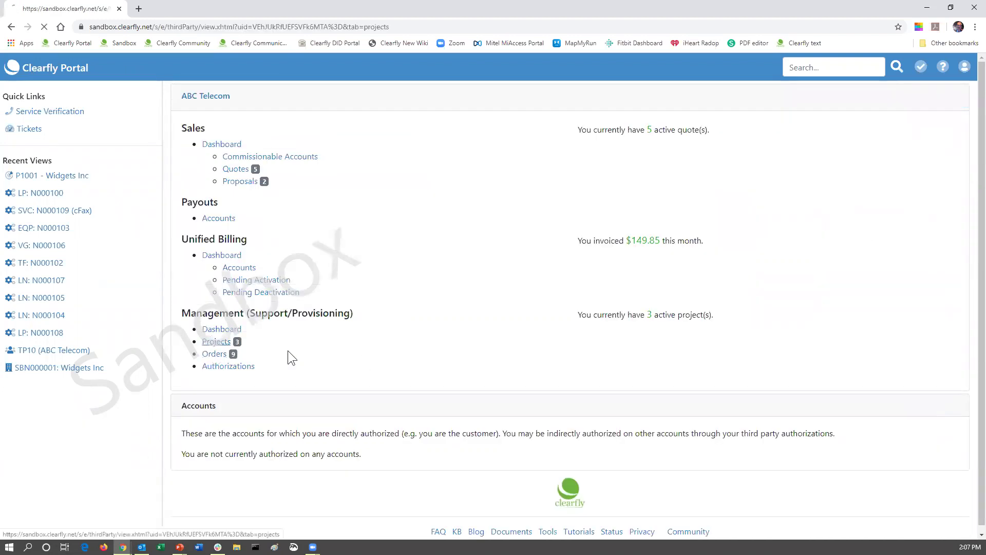
pyautogui.click(231, 333)
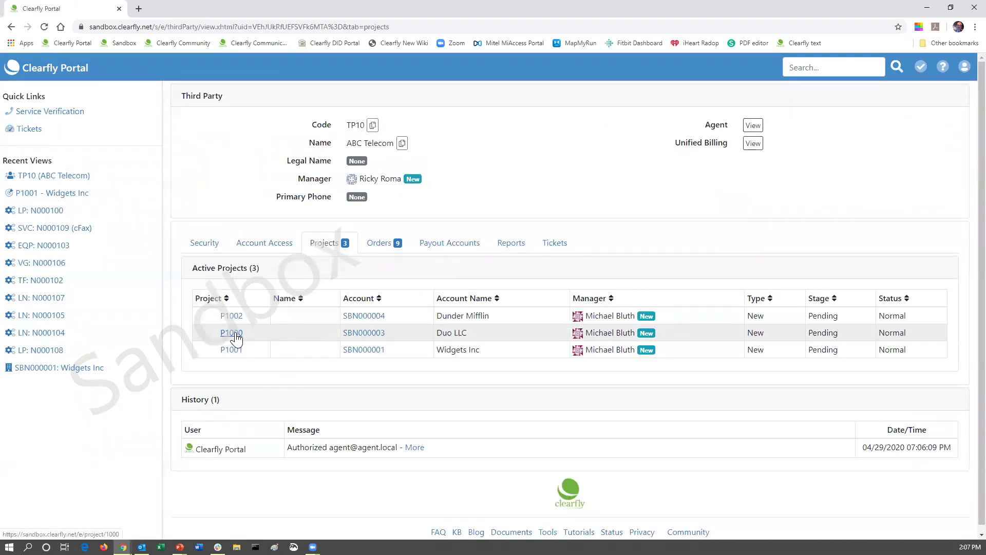
pyautogui.scroll(-3, 432, 384)
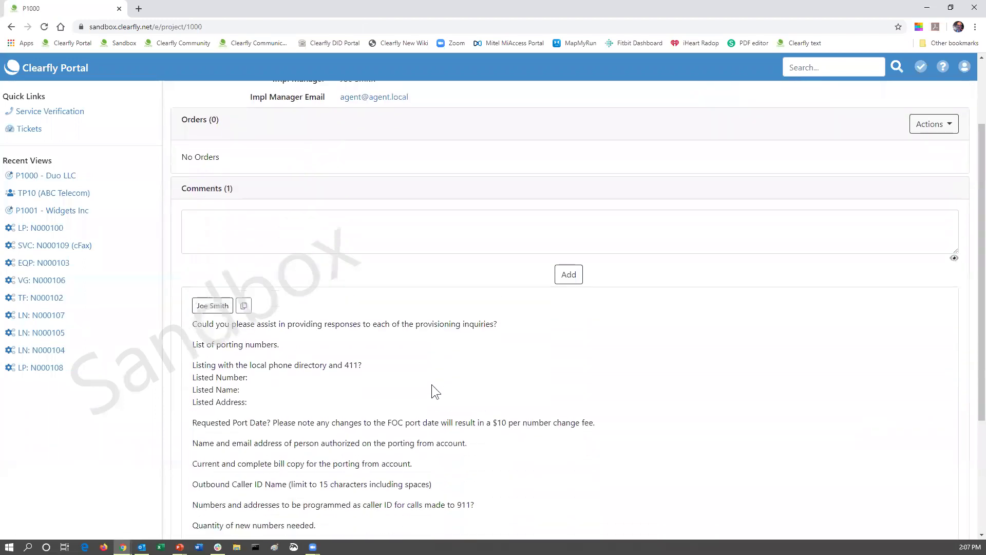
pyautogui.scroll(-1, 432, 385)
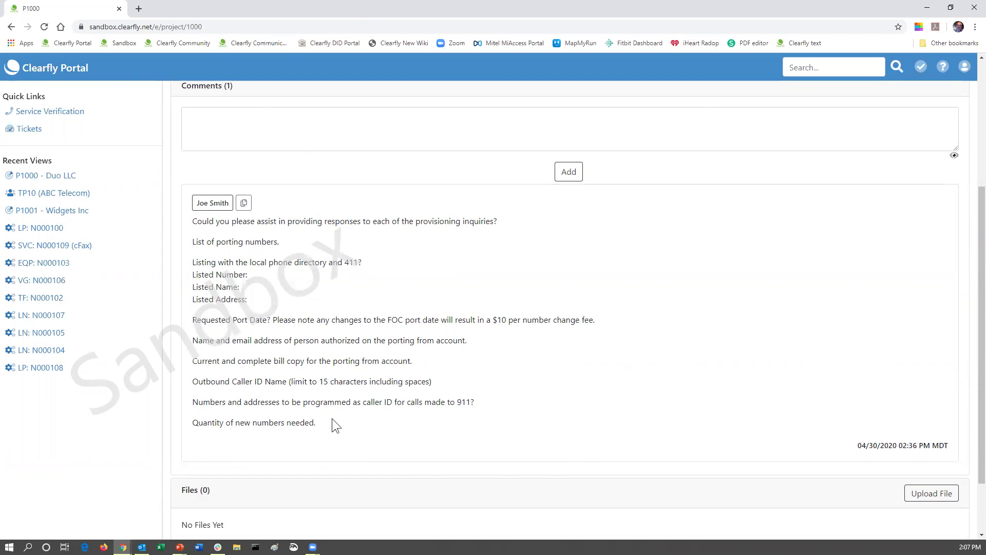
pyautogui.scroll(4, 332, 419)
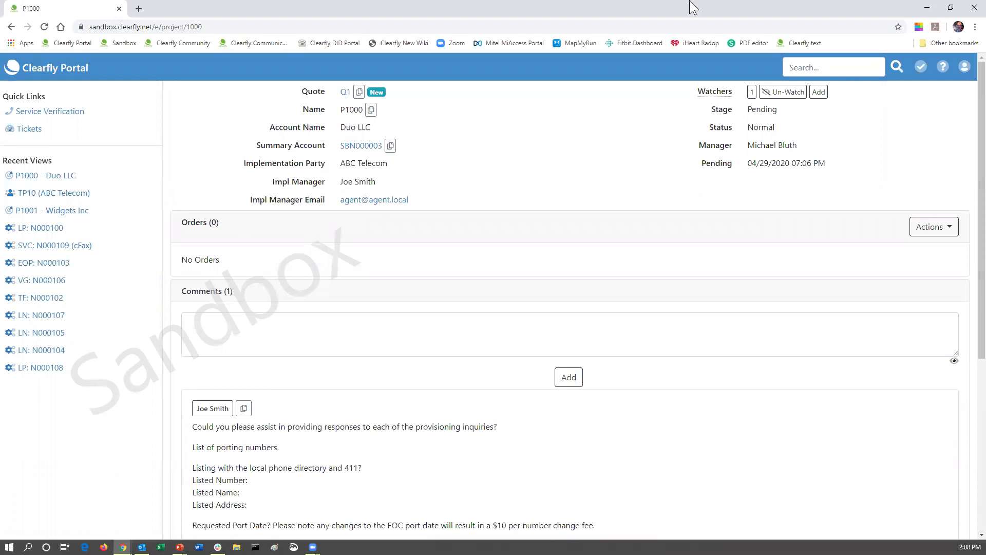